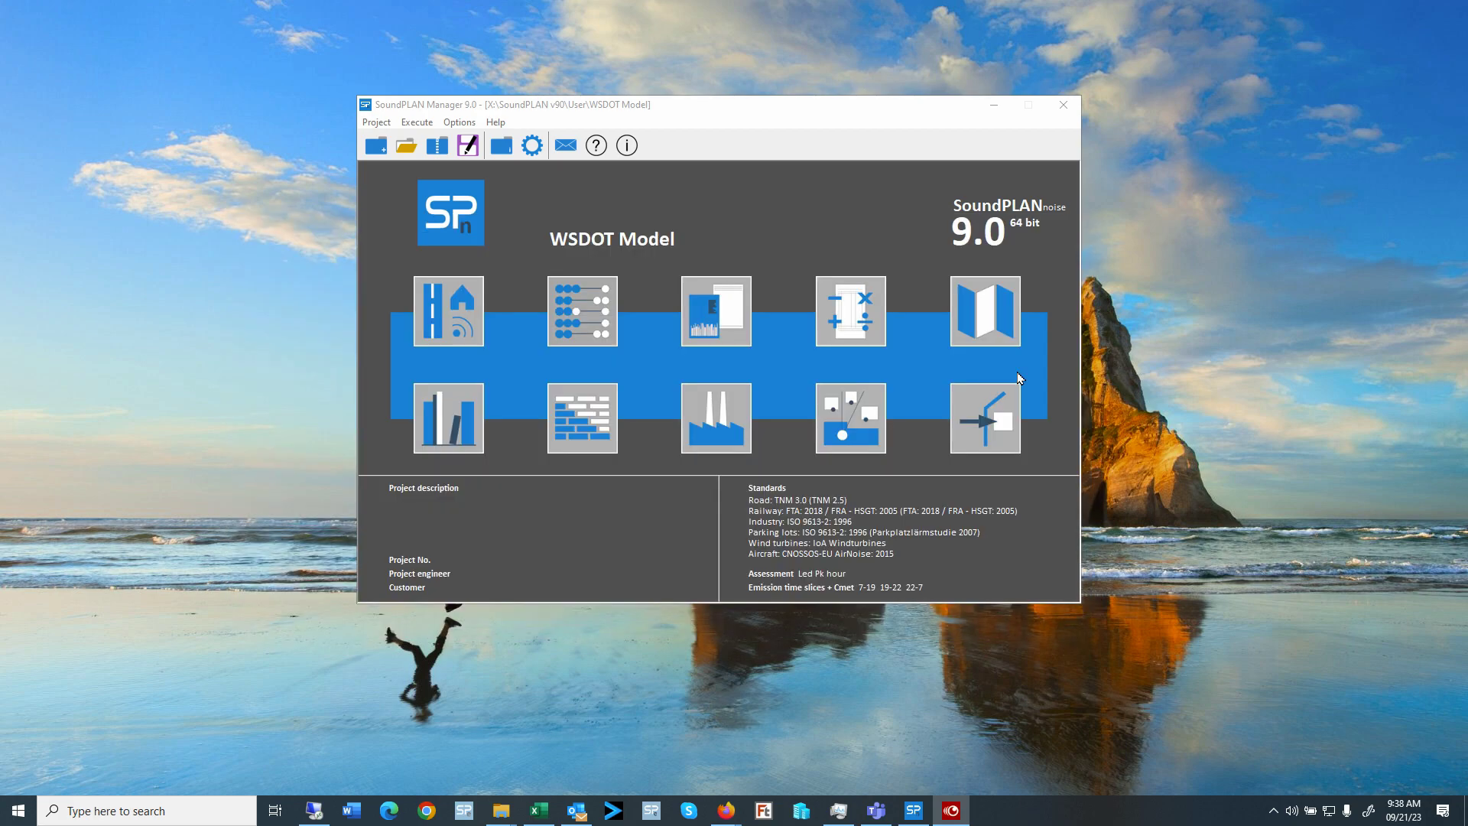
- Open the WSDOT Model project's Geo-Database to reach the Situation Manager
click(437, 319)
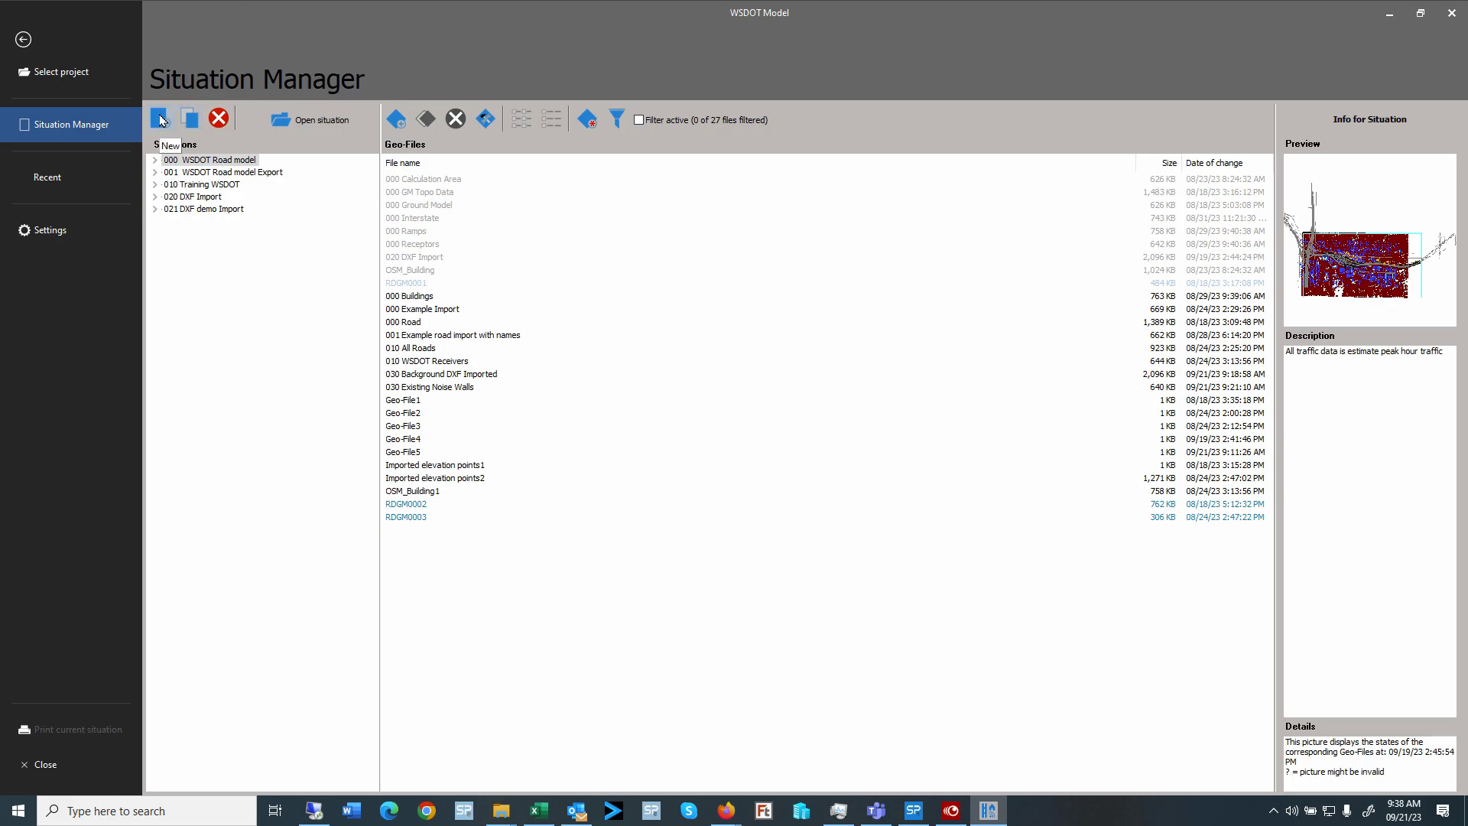
- Create situation '022 DXF Import 2', open it, and add an empty Geo-File6
click(160, 120)
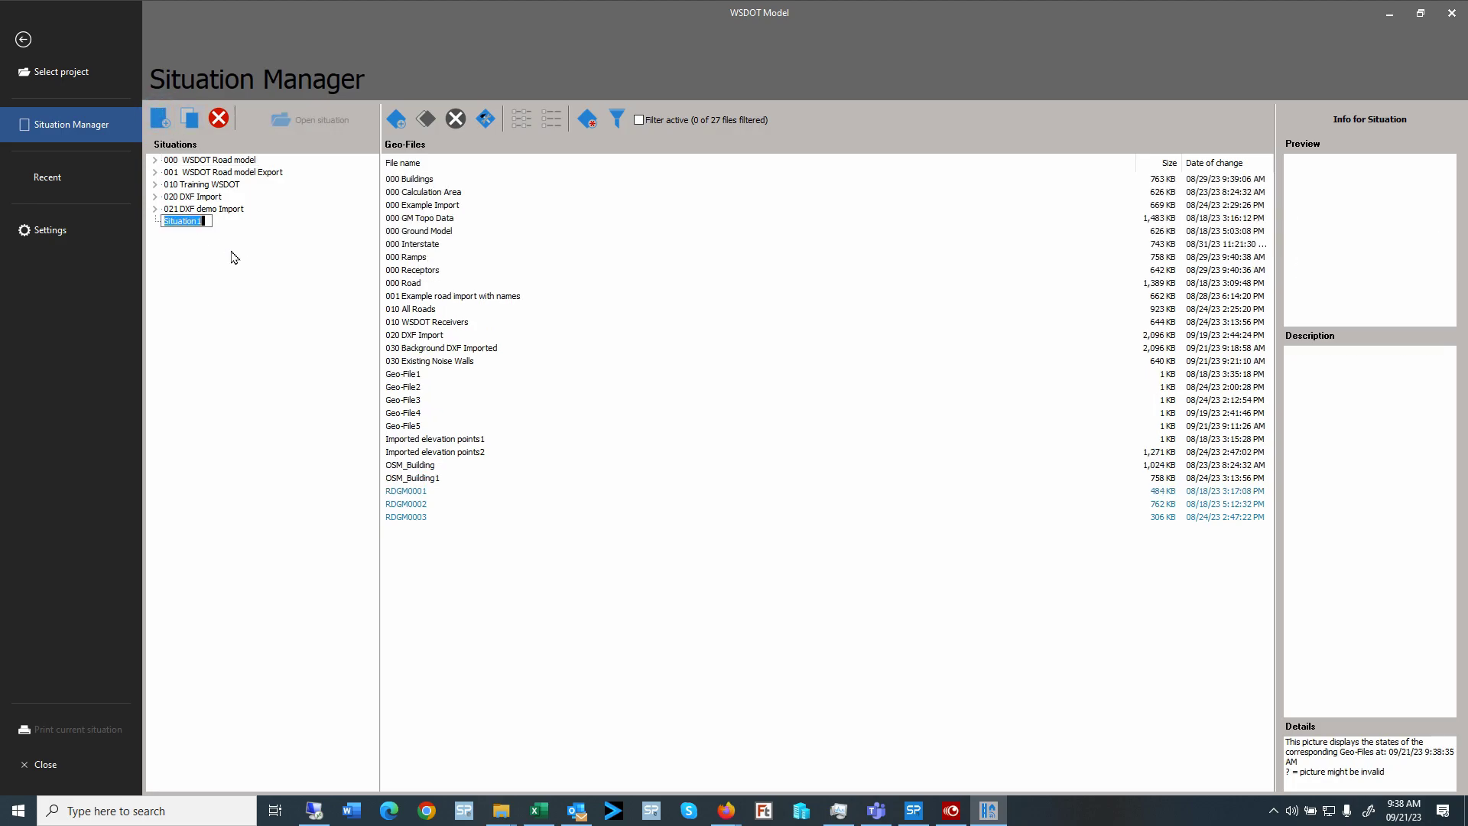
text(022 DS)
key(BackSpace)
text(XF Import 2)
key(Return)
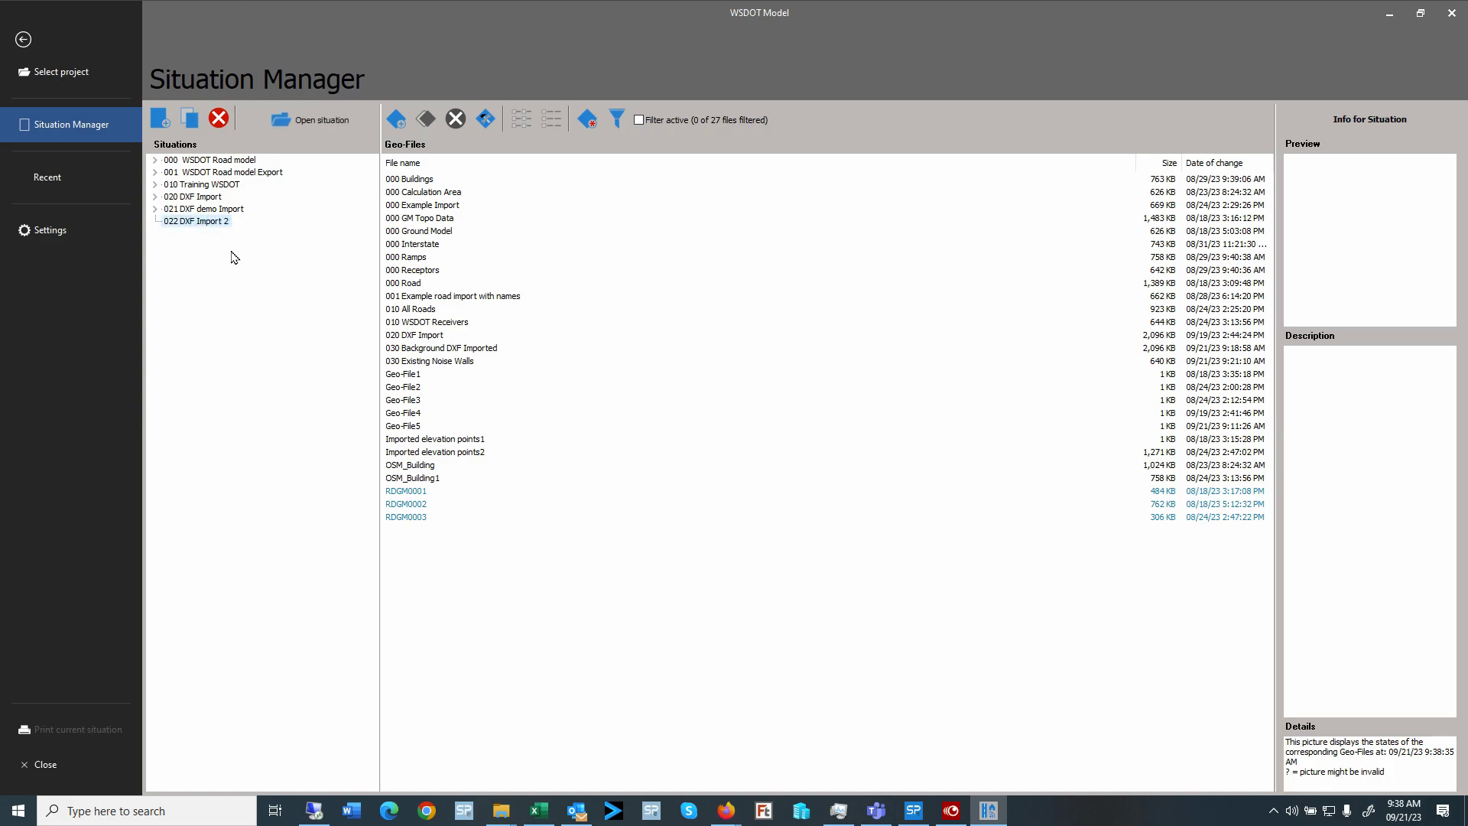
double_click(220, 223)
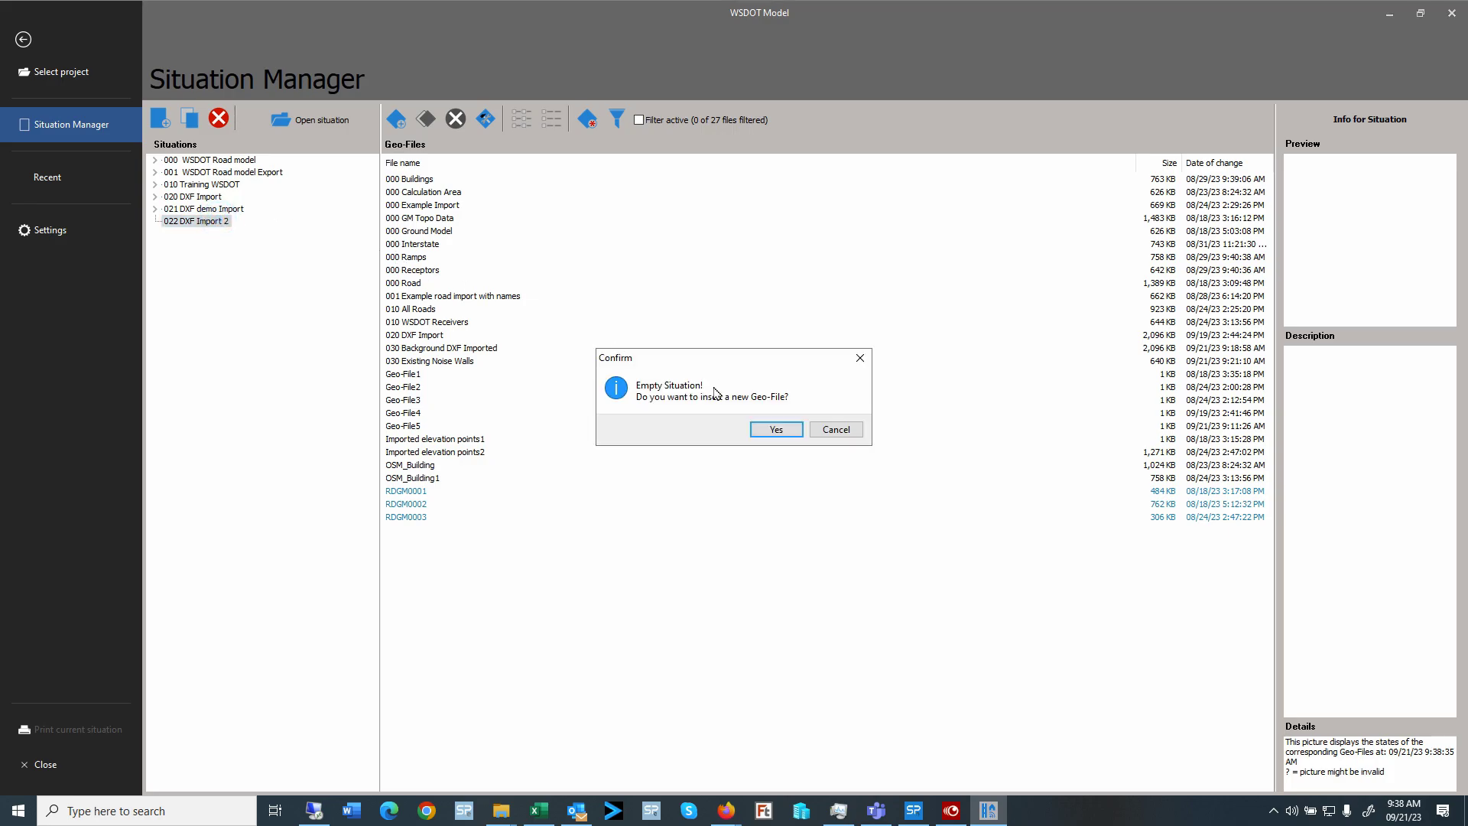
click(776, 428)
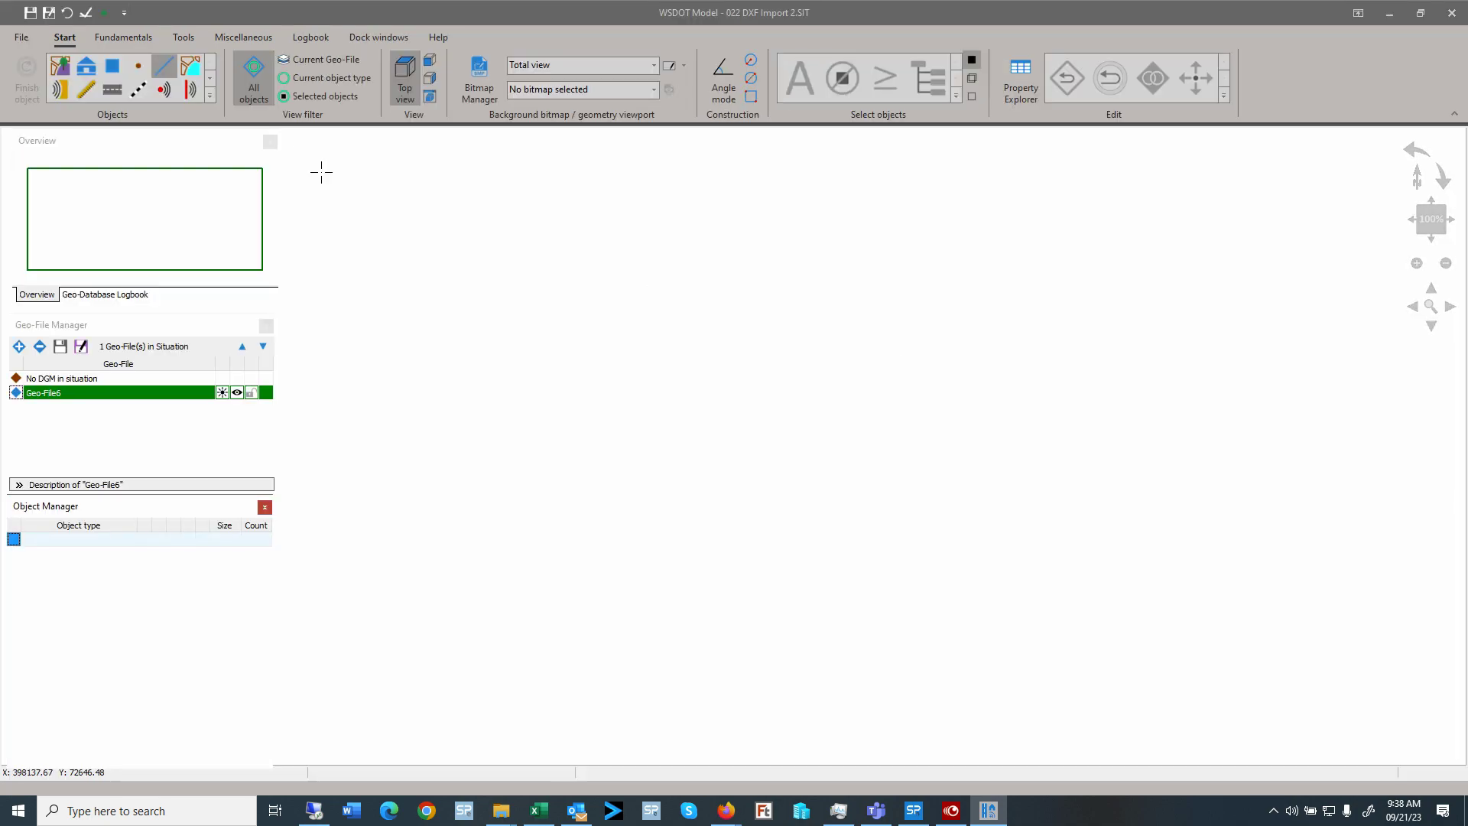
- Start a DXF import of 520-124_2D_Existing_Practice_IT.dxf from the Import gallery
click(137, 41)
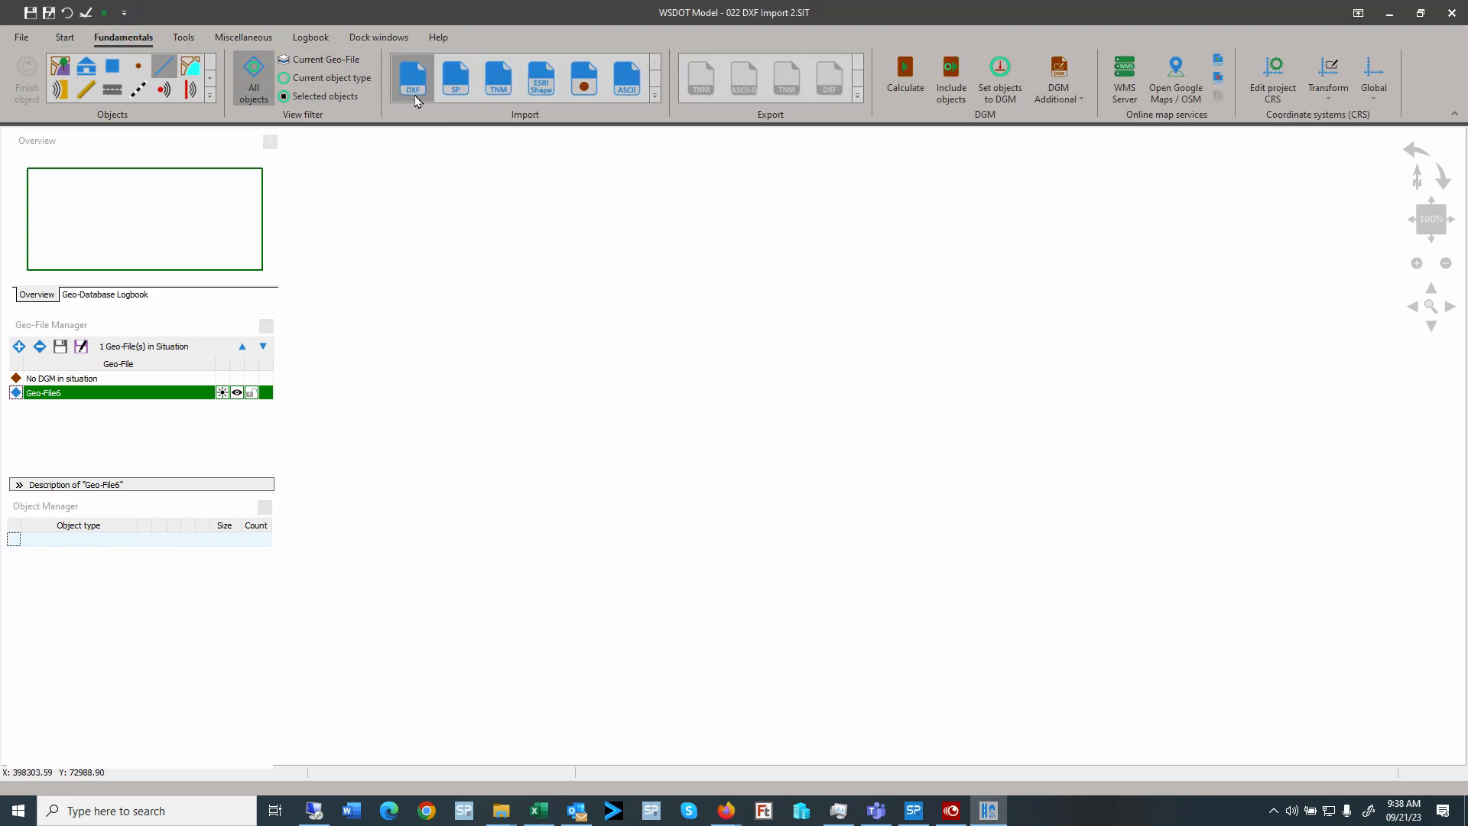
click(654, 98)
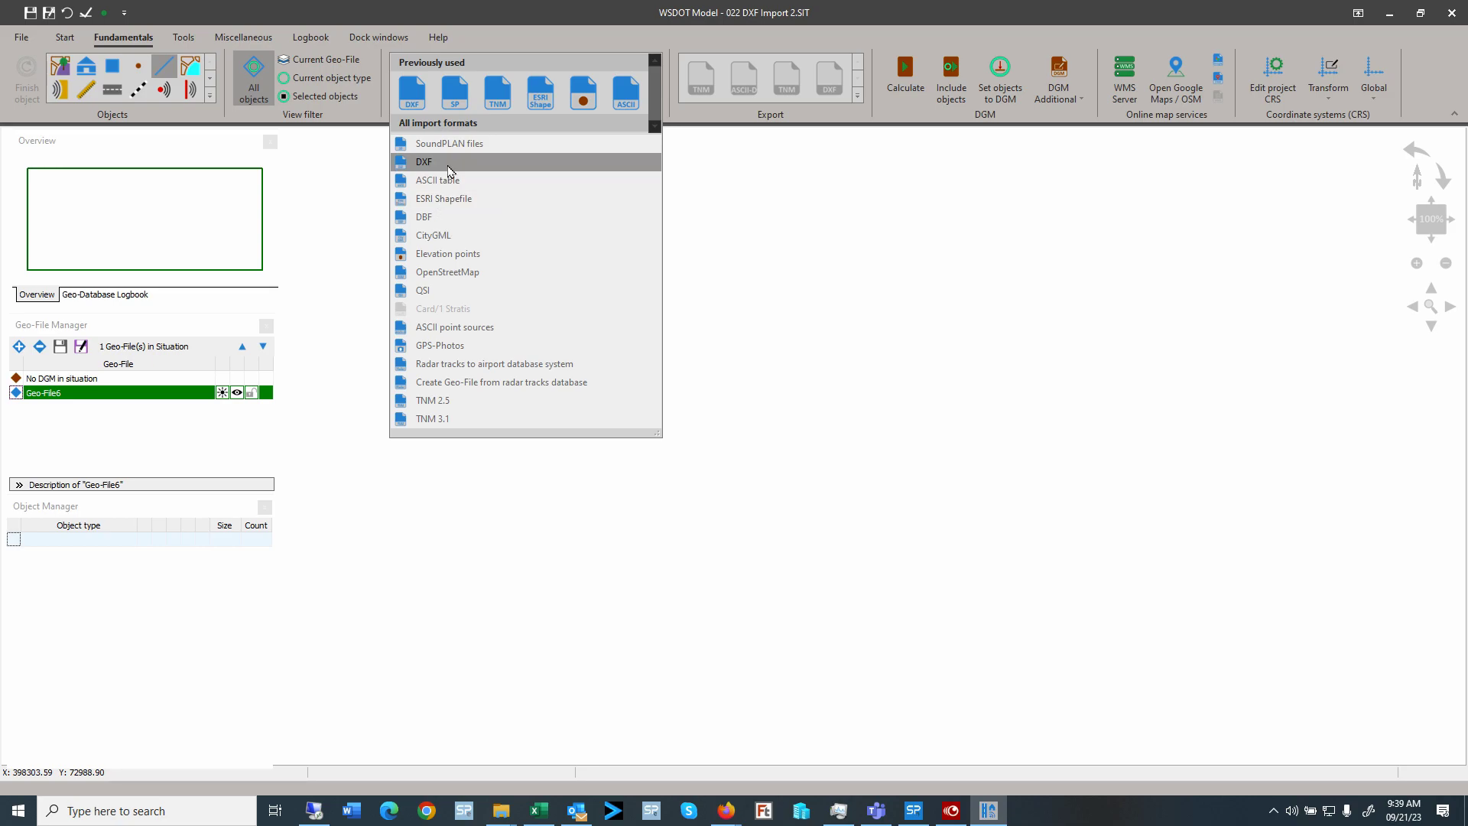
click(450, 166)
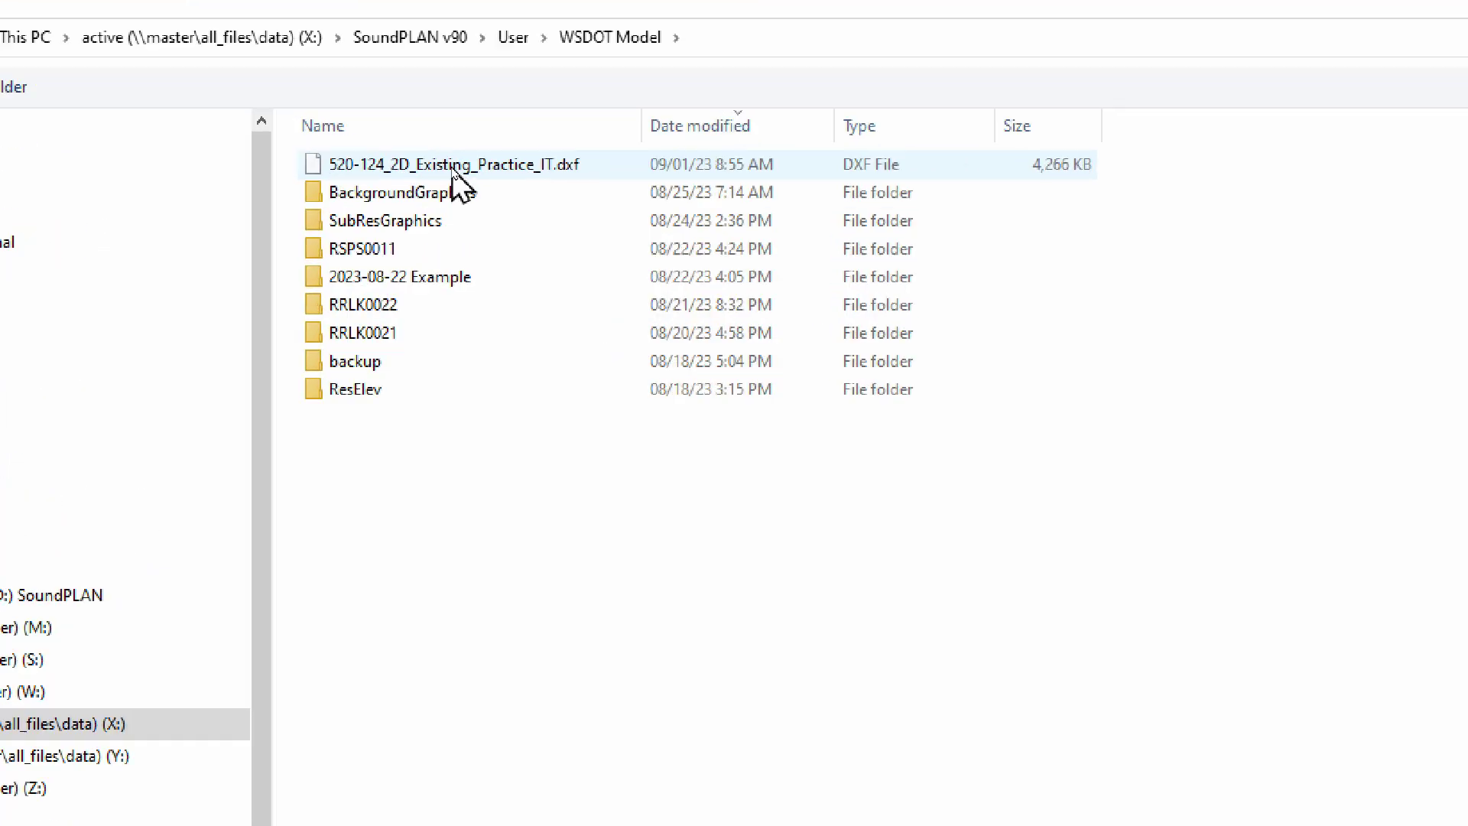
double_click(453, 165)
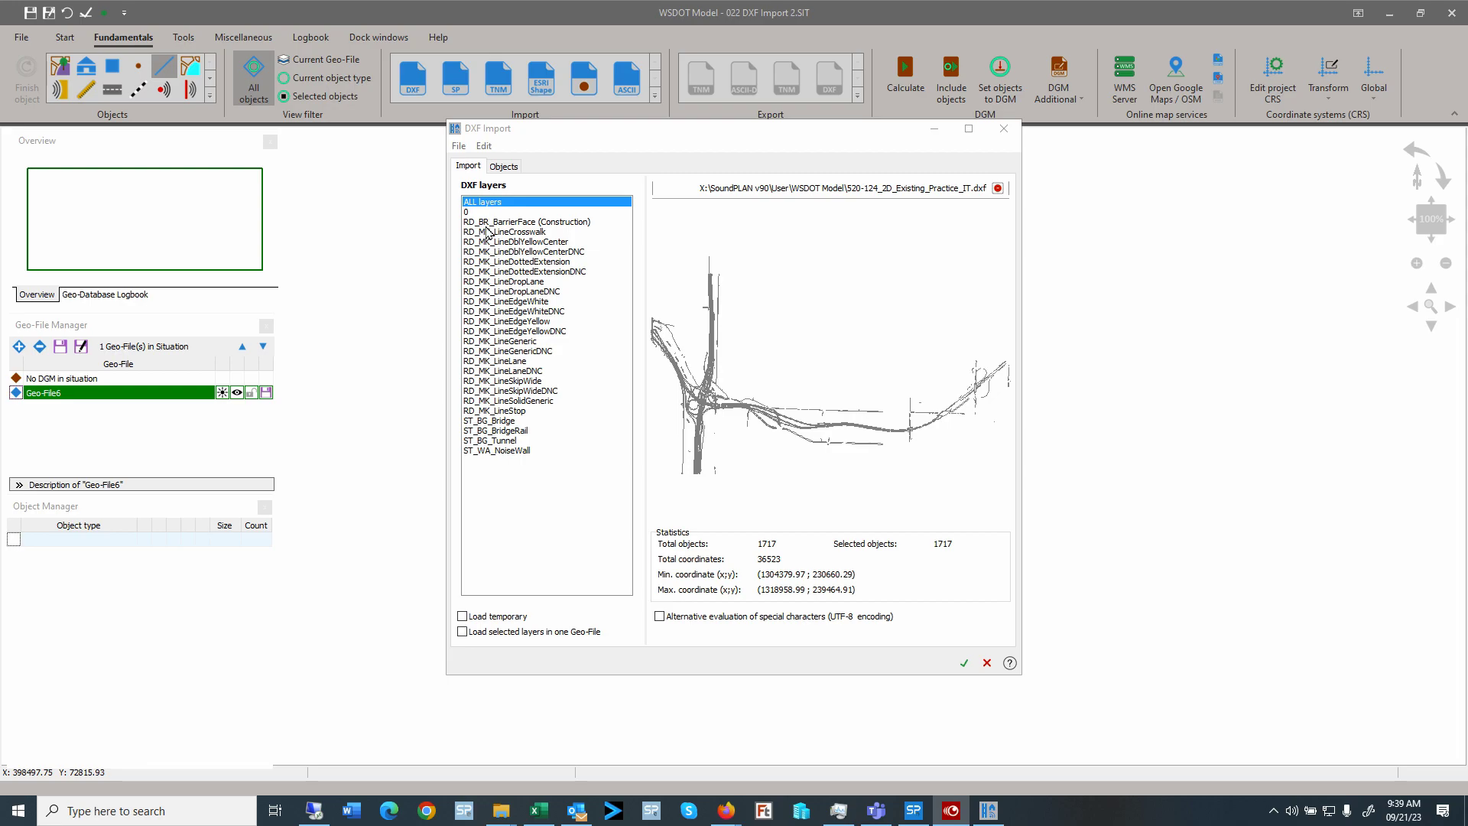
- Preview the barrier face layer and check the transformation mapping DXF_X 100.00 to 30.48
click(496, 222)
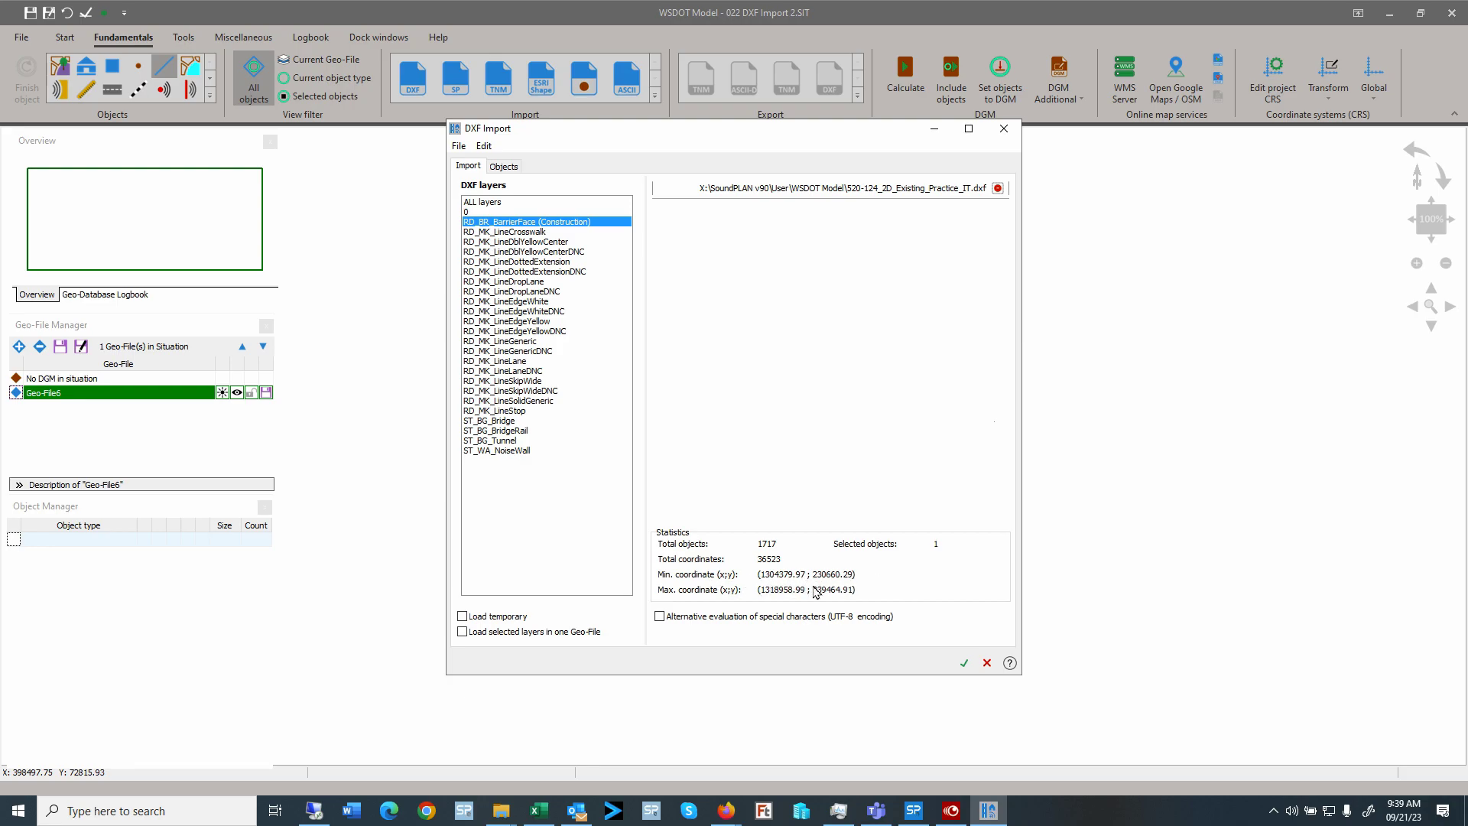
click(506, 166)
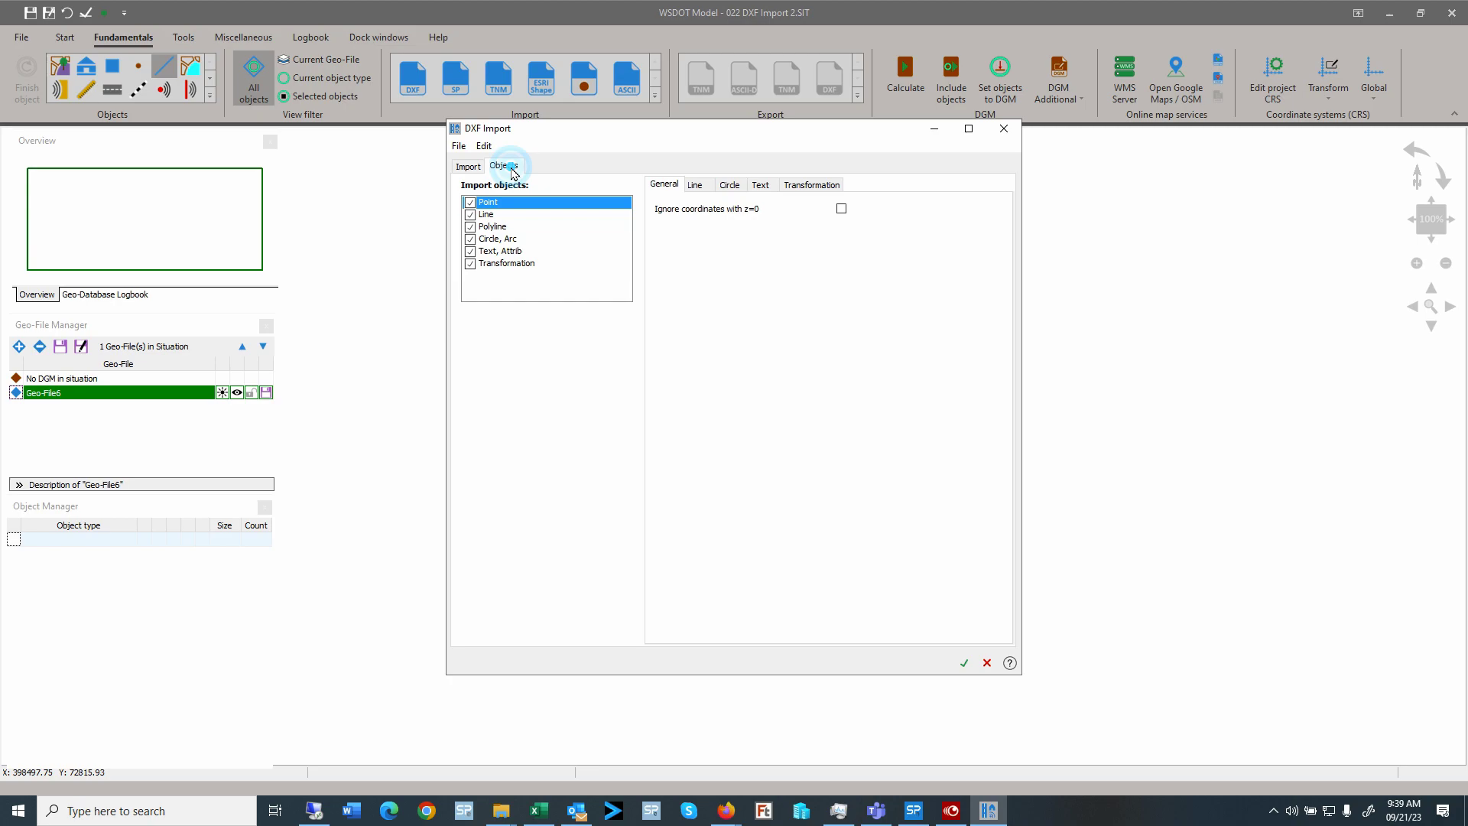
click(513, 265)
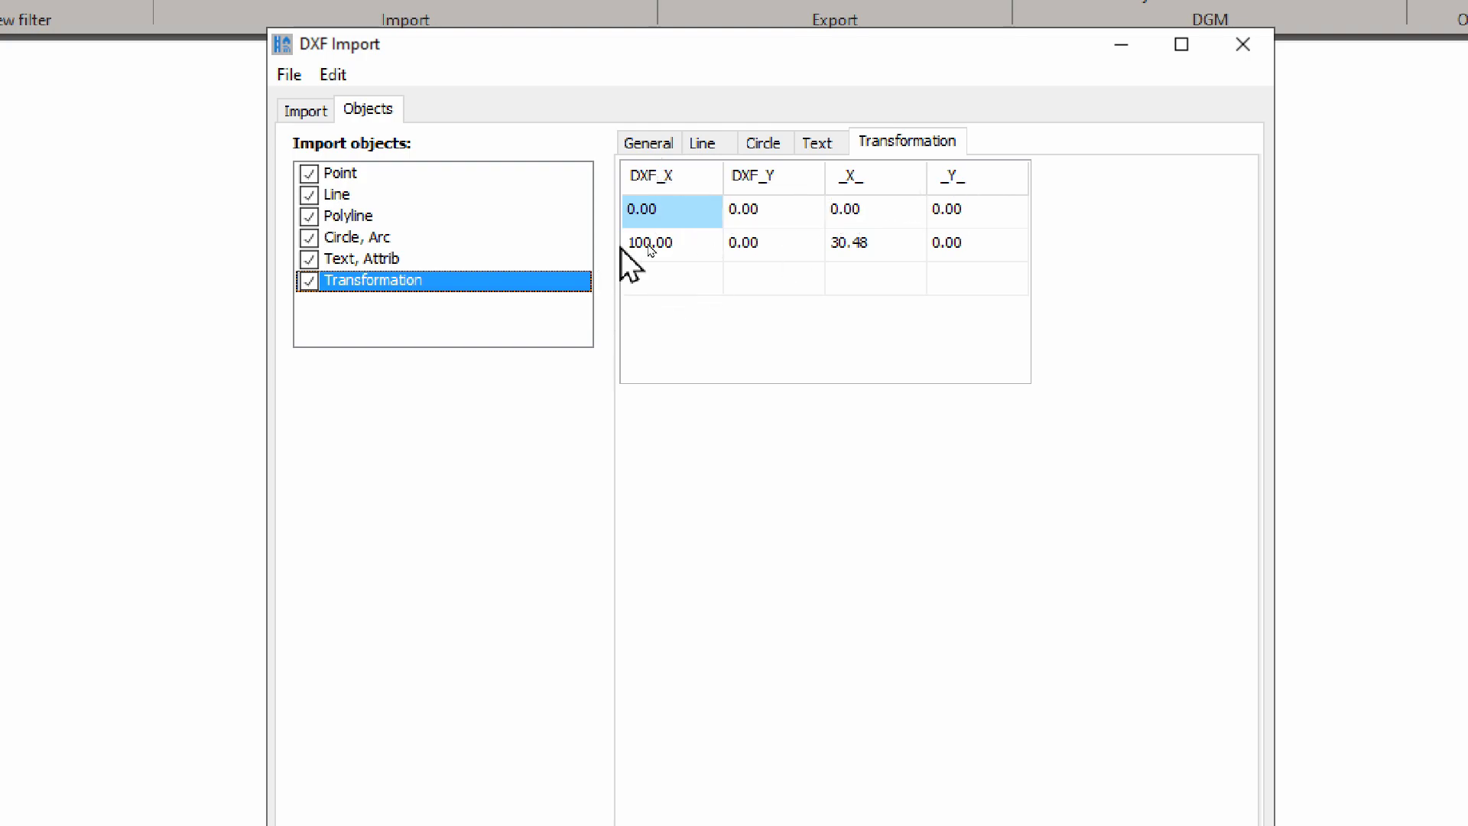
click(644, 245)
click(884, 246)
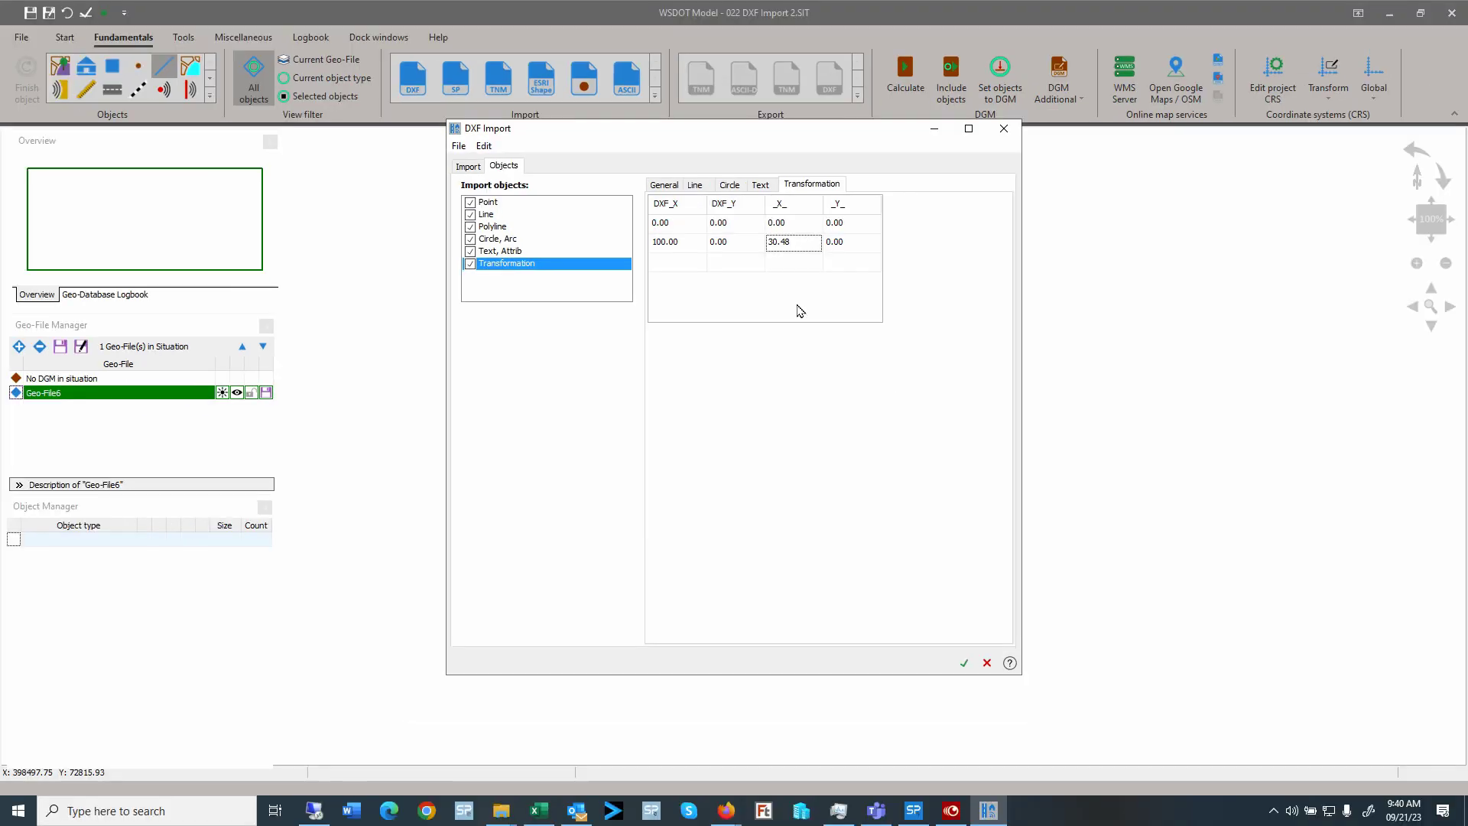
- Select all layers from 0 through ST_WA_NoiseWall to load into one geo-file
click(468, 166)
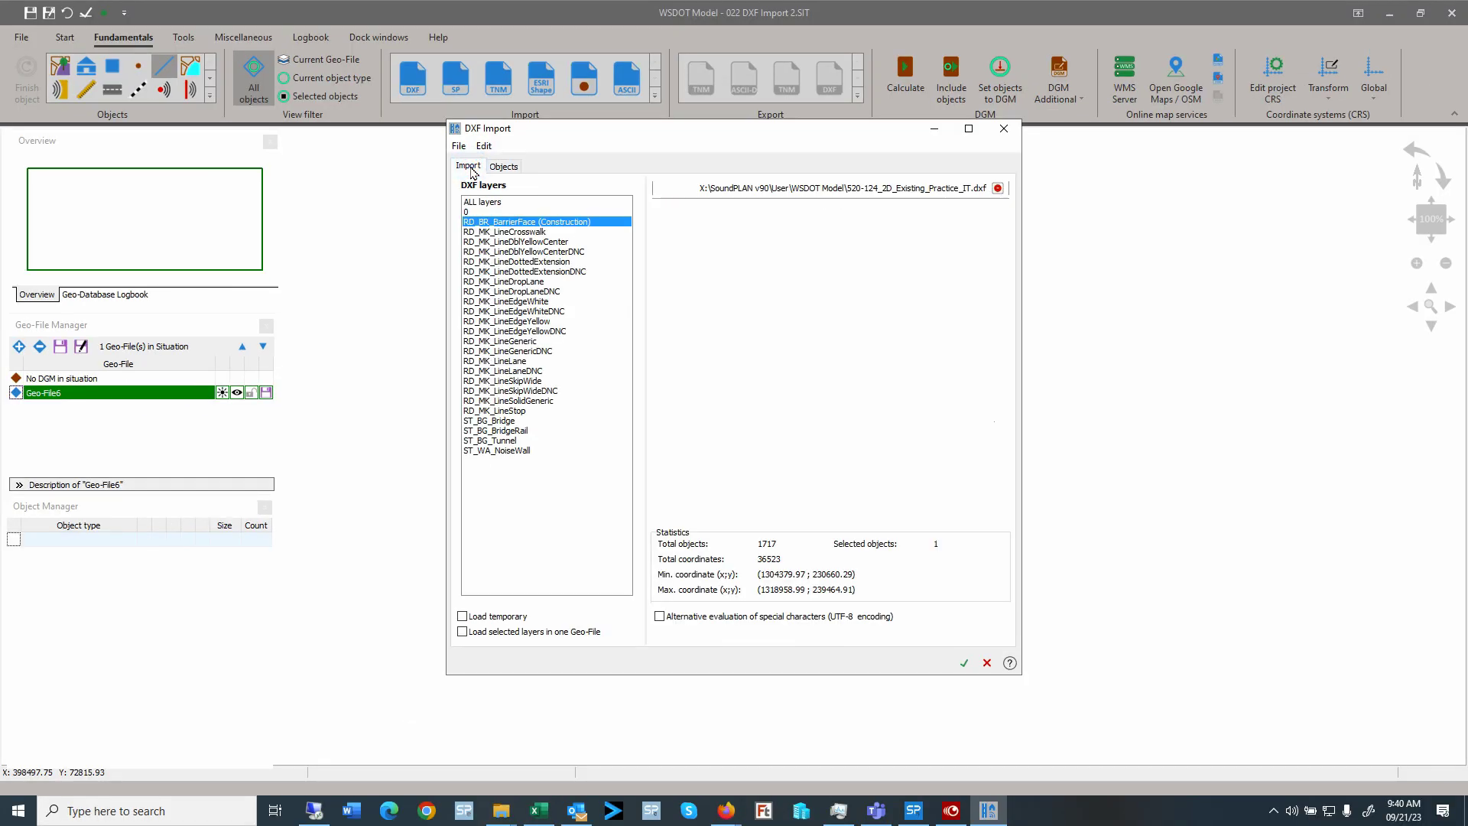
click(501, 213)
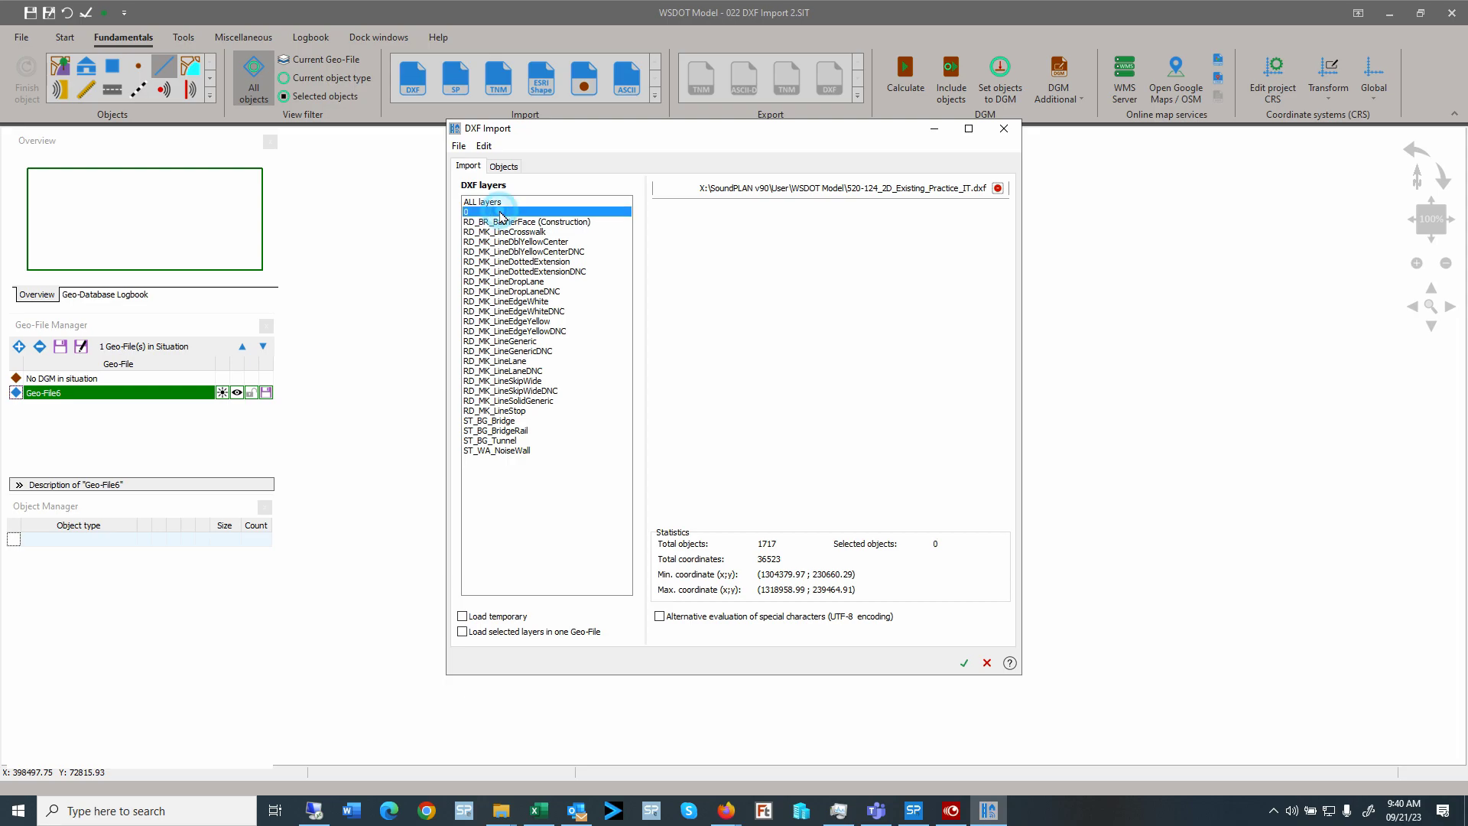
shift+click(510, 451)
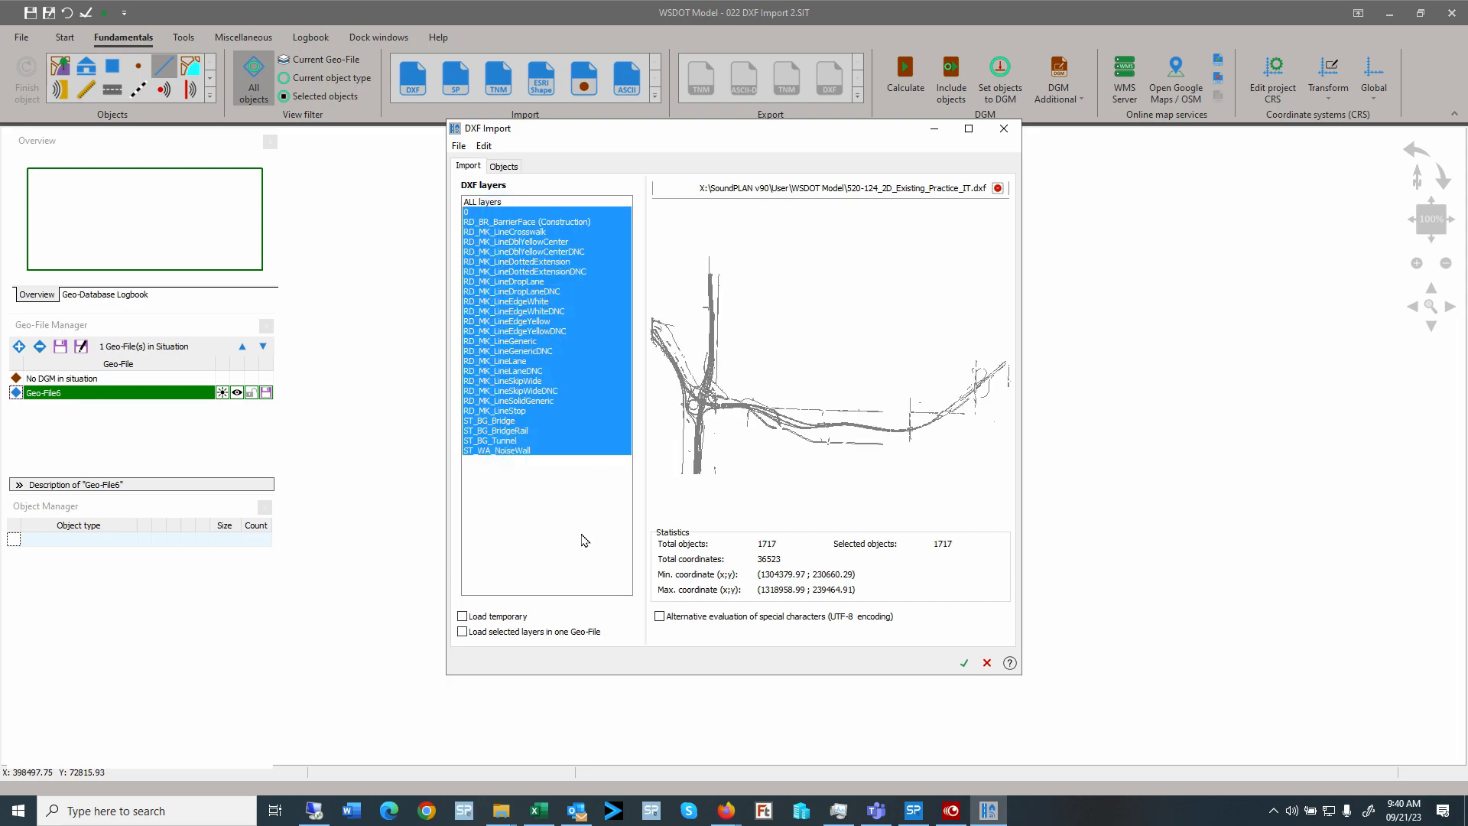
click(463, 631)
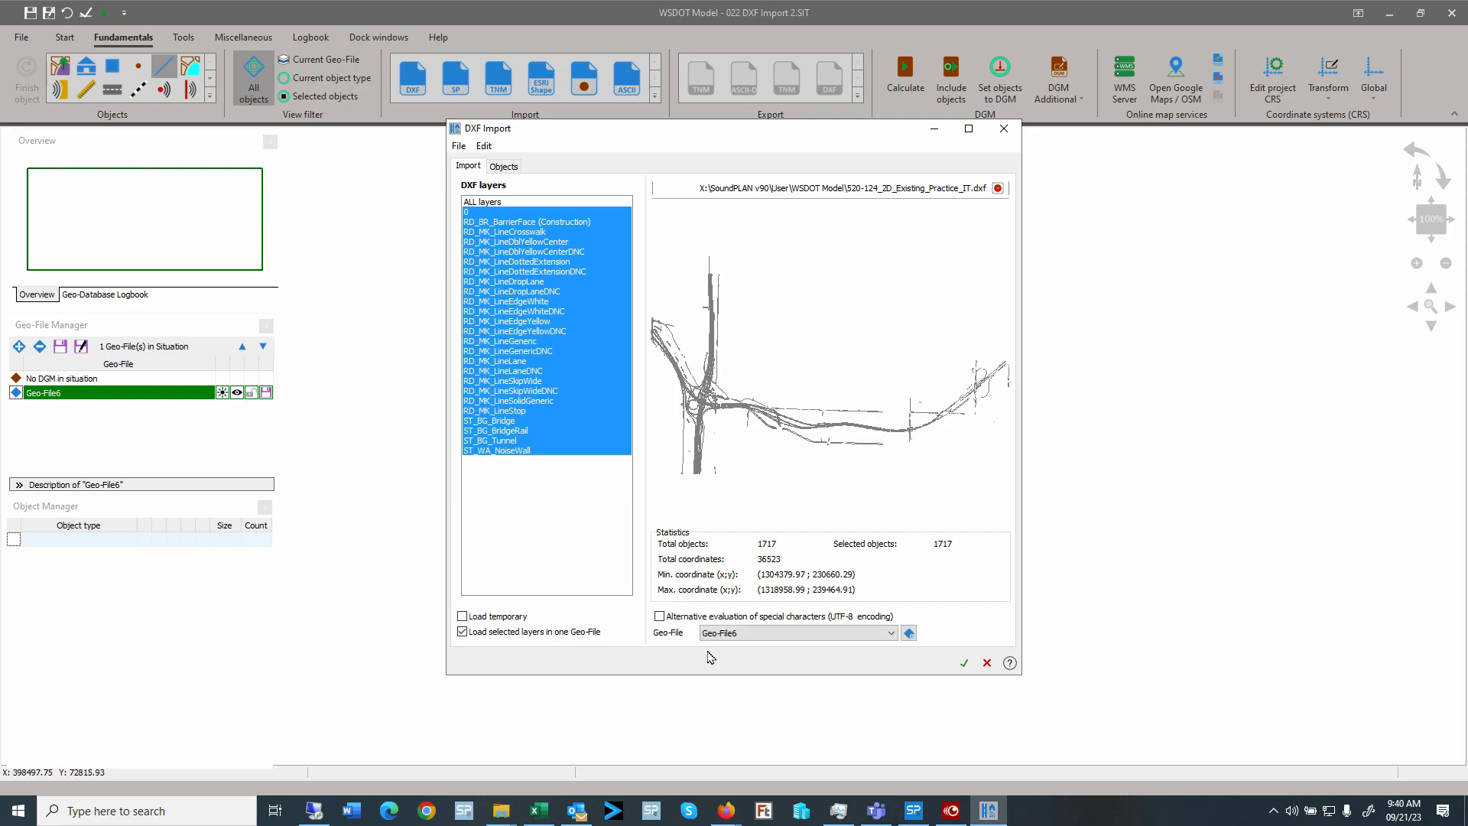
- Create a new geo-file named '022 BAckground DXF Data' as the import target
click(909, 633)
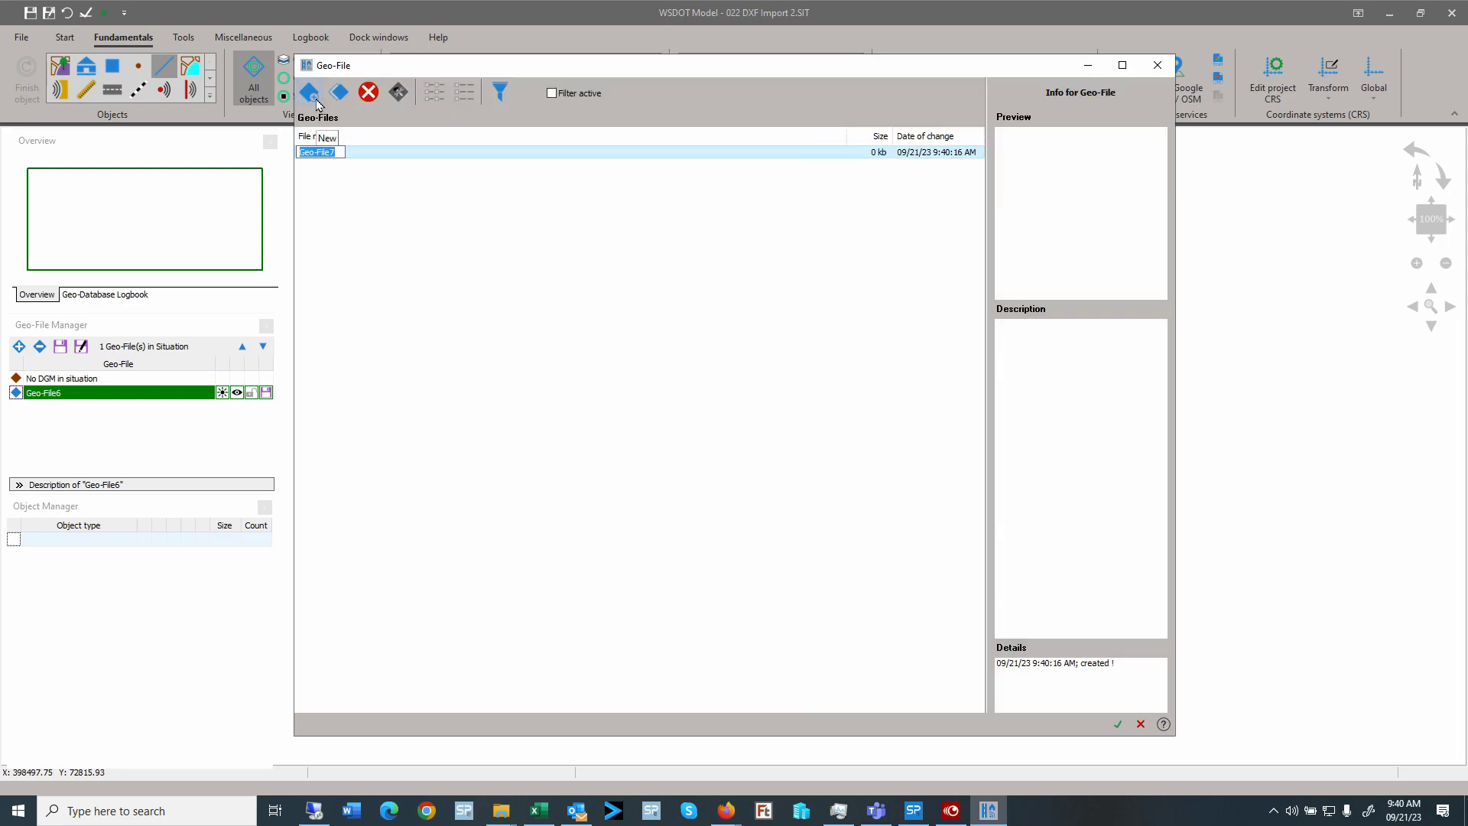
text(022 BAckground in)
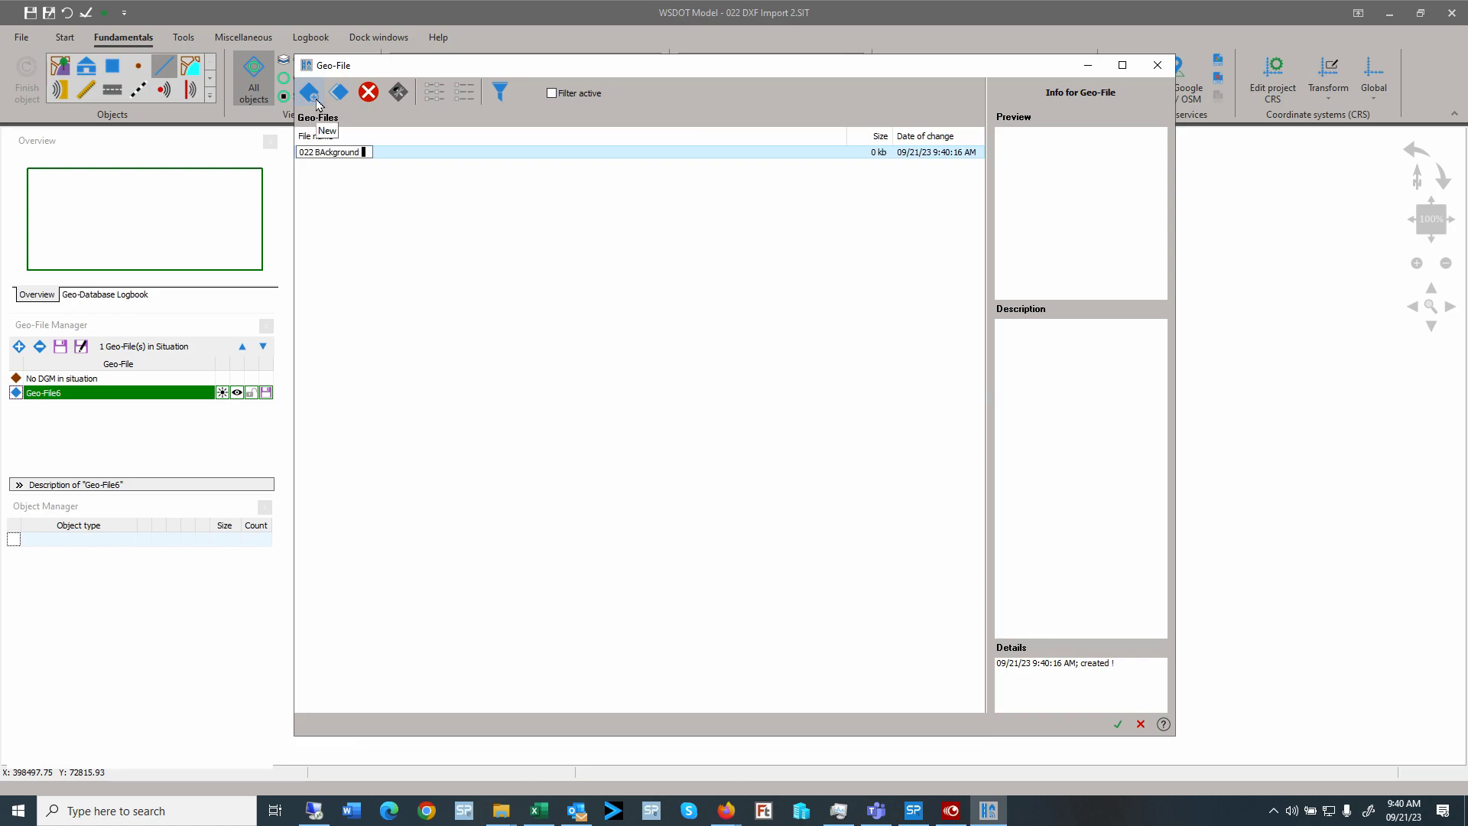
key(BackSpace)
key(BackSpace)
text(DXF Data)
key(Return)
double_click(357, 154)
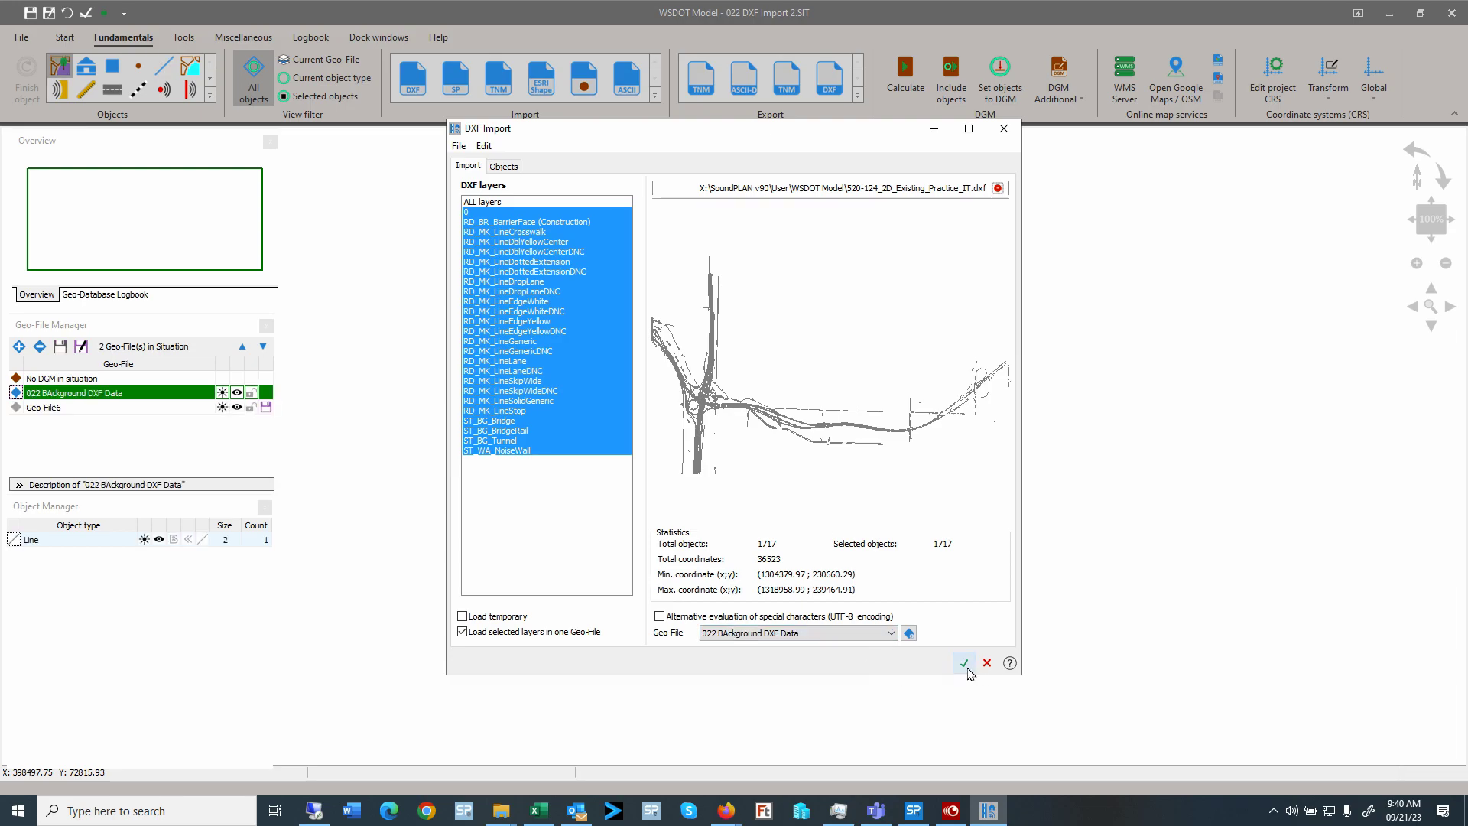
click(965, 664)
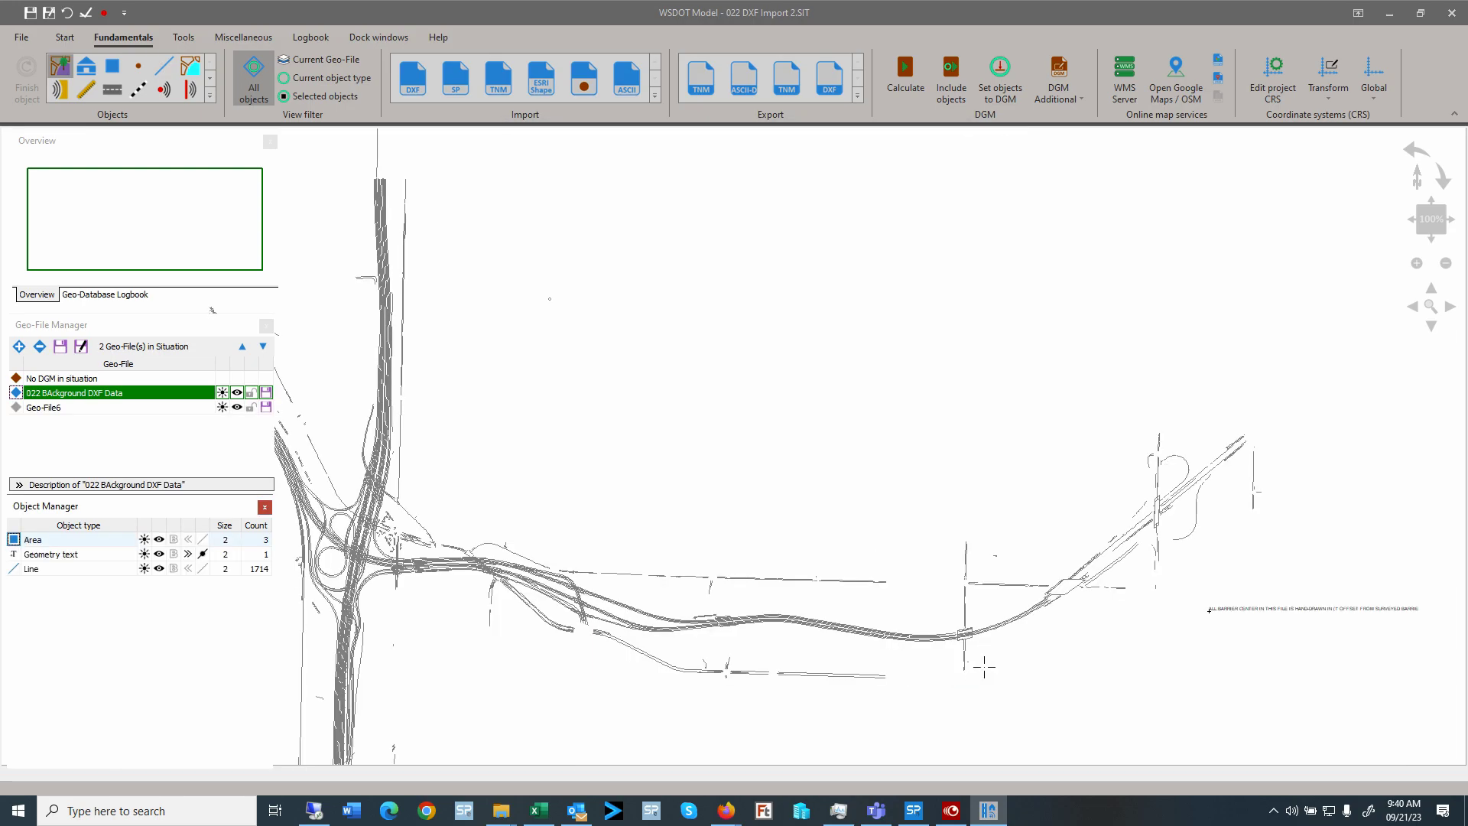
scroll(841, 428, down, 2)
scroll(802, 413, up, 5)
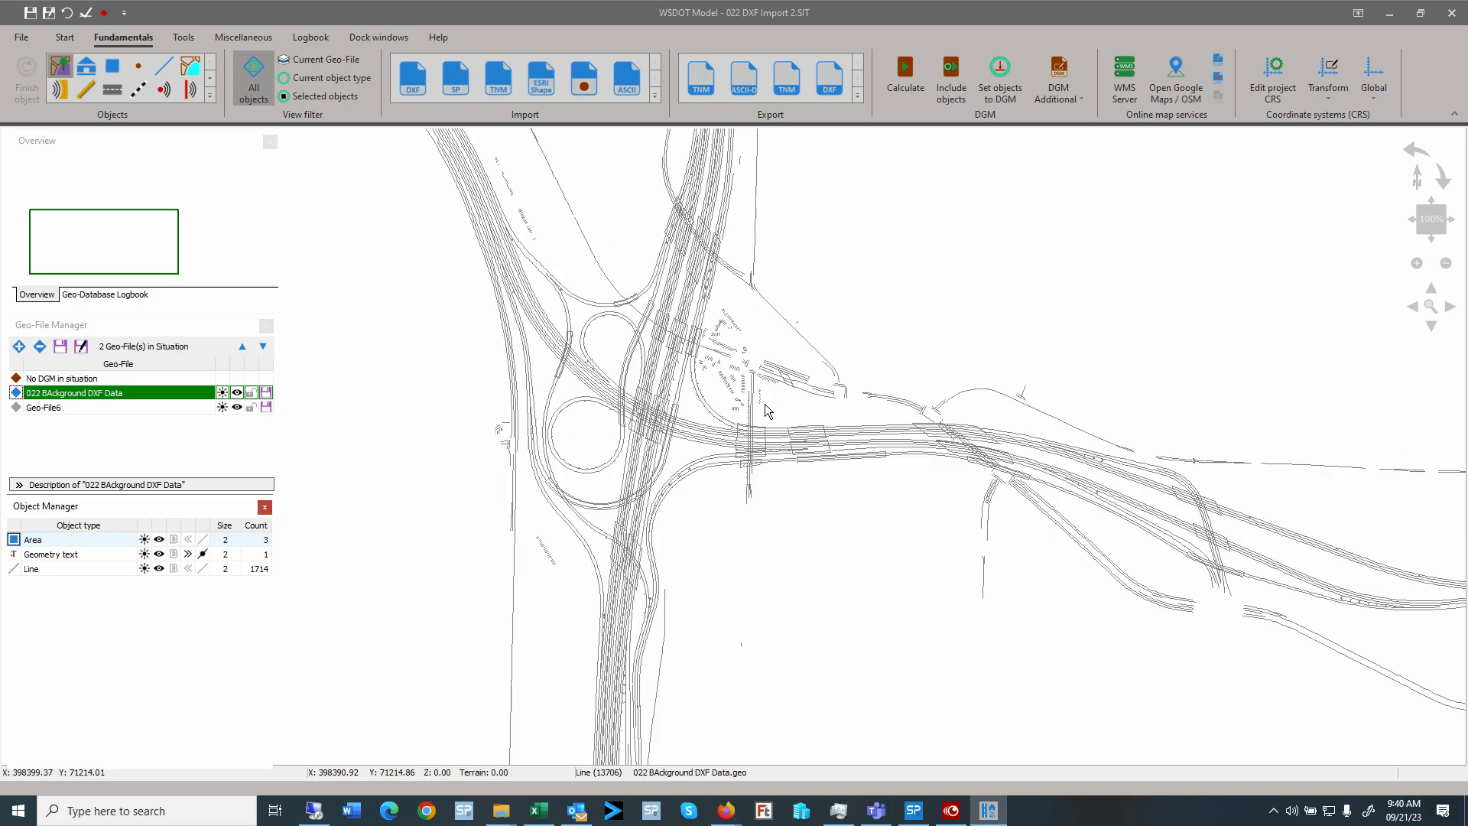
scroll(776, 437, up, 5)
scroll(777, 437, down, 2)
mouse_move(769, 441)
mouse_down()
mouse_move(1048, 388)
mouse_move(1218, 380)
mouse_up()
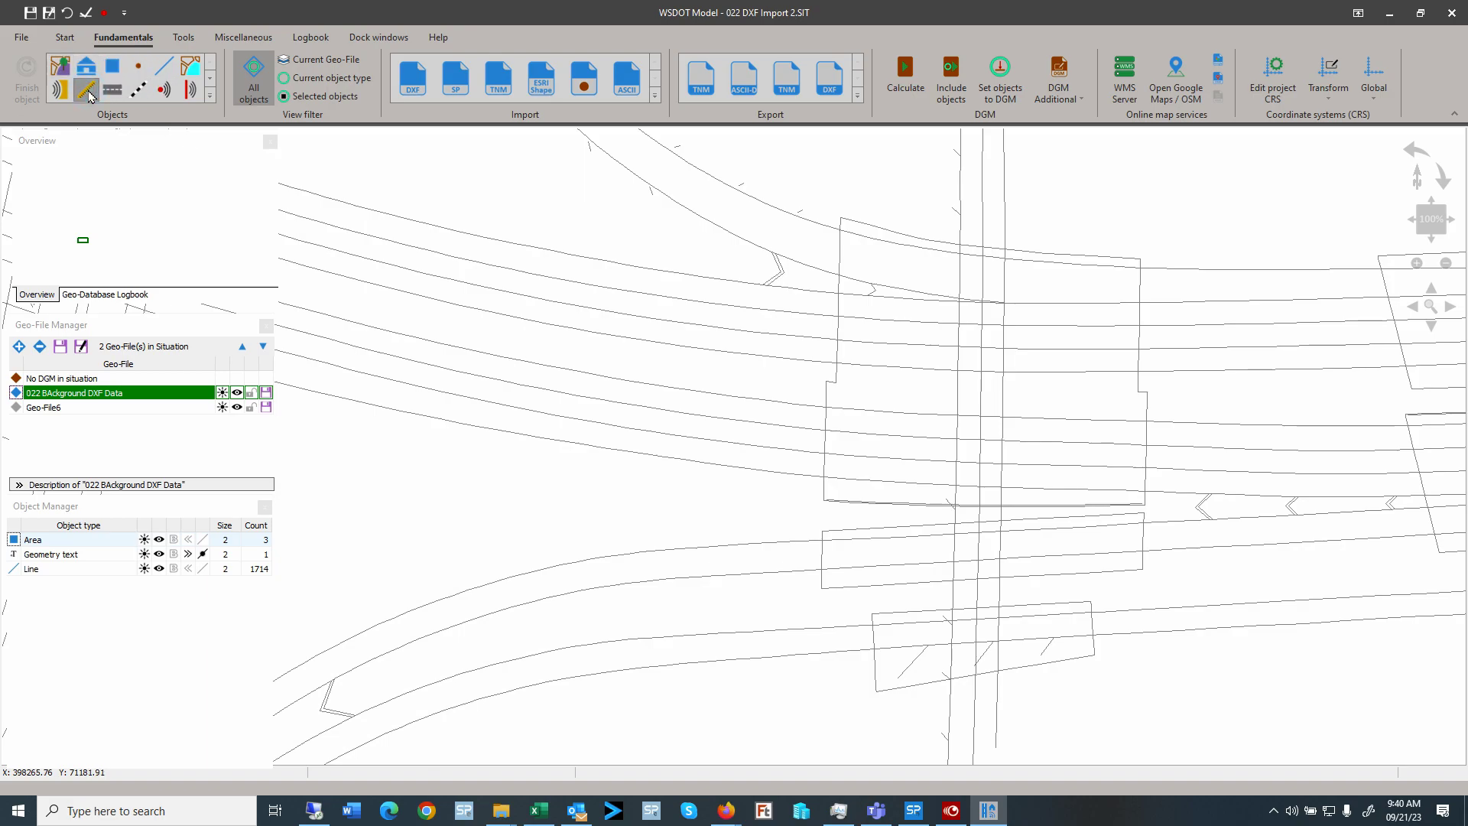
click(209, 95)
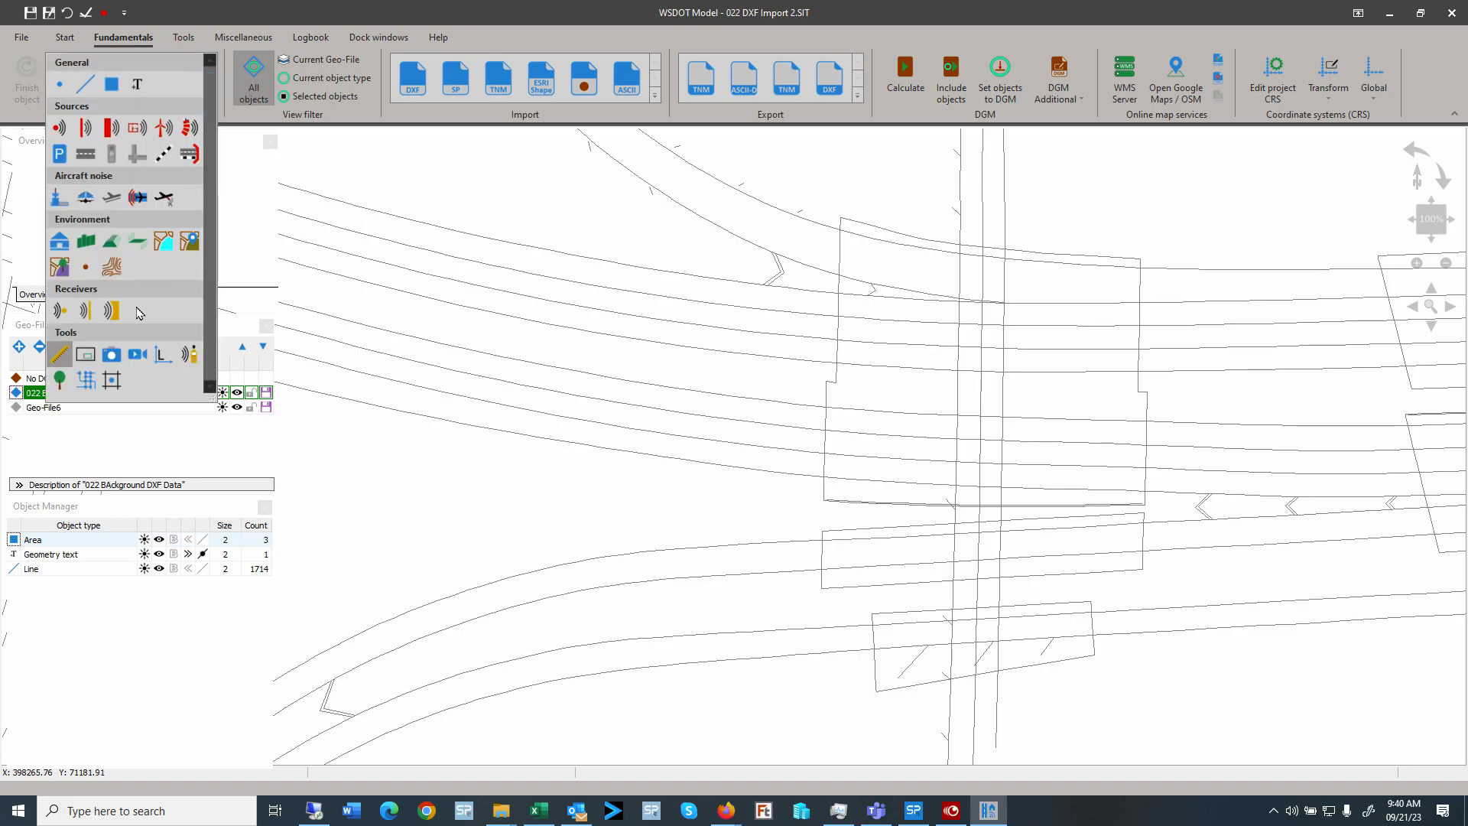
click(60, 356)
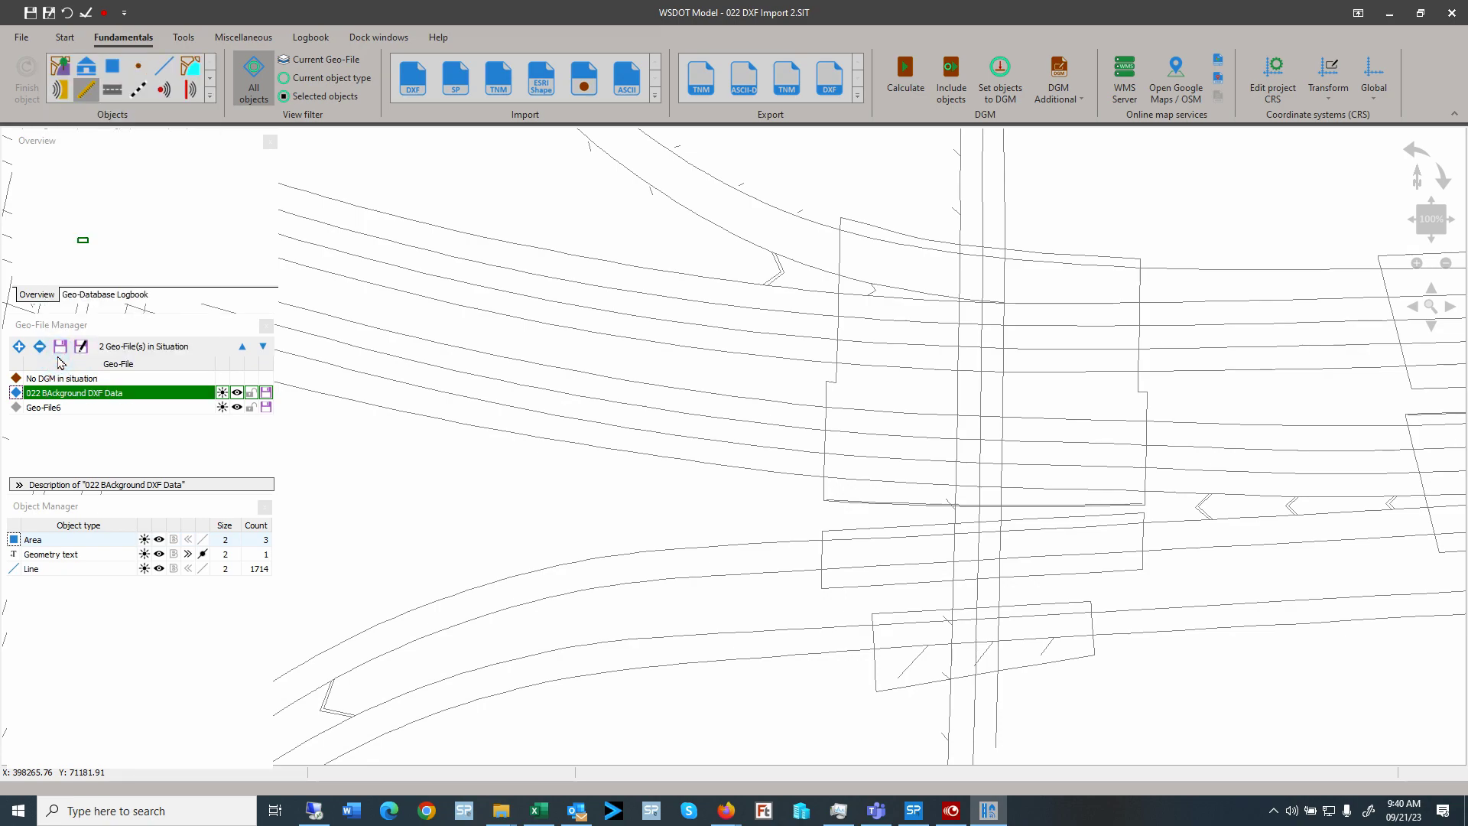
click(537, 437)
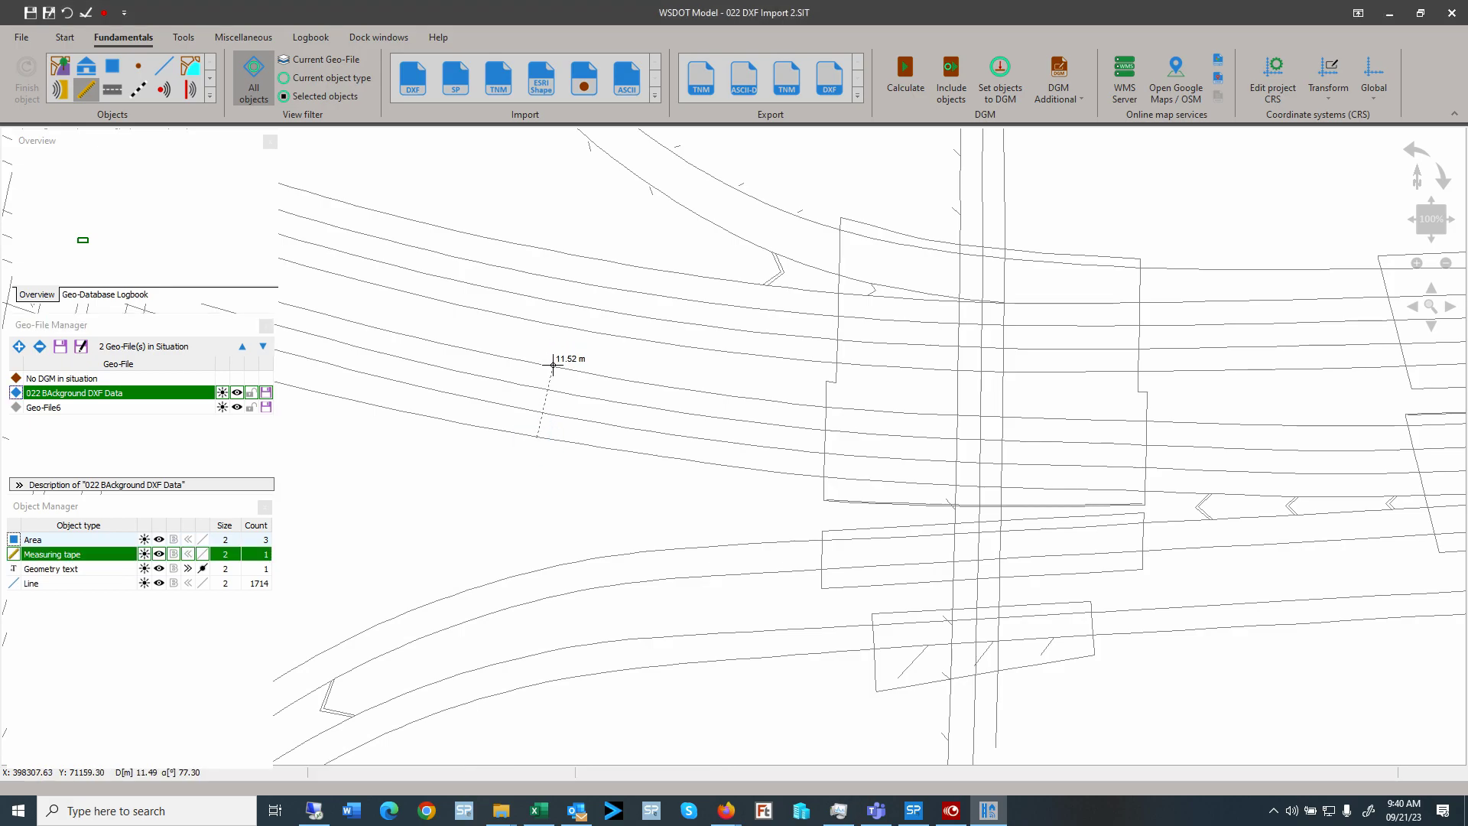
click(535, 484)
click(508, 466)
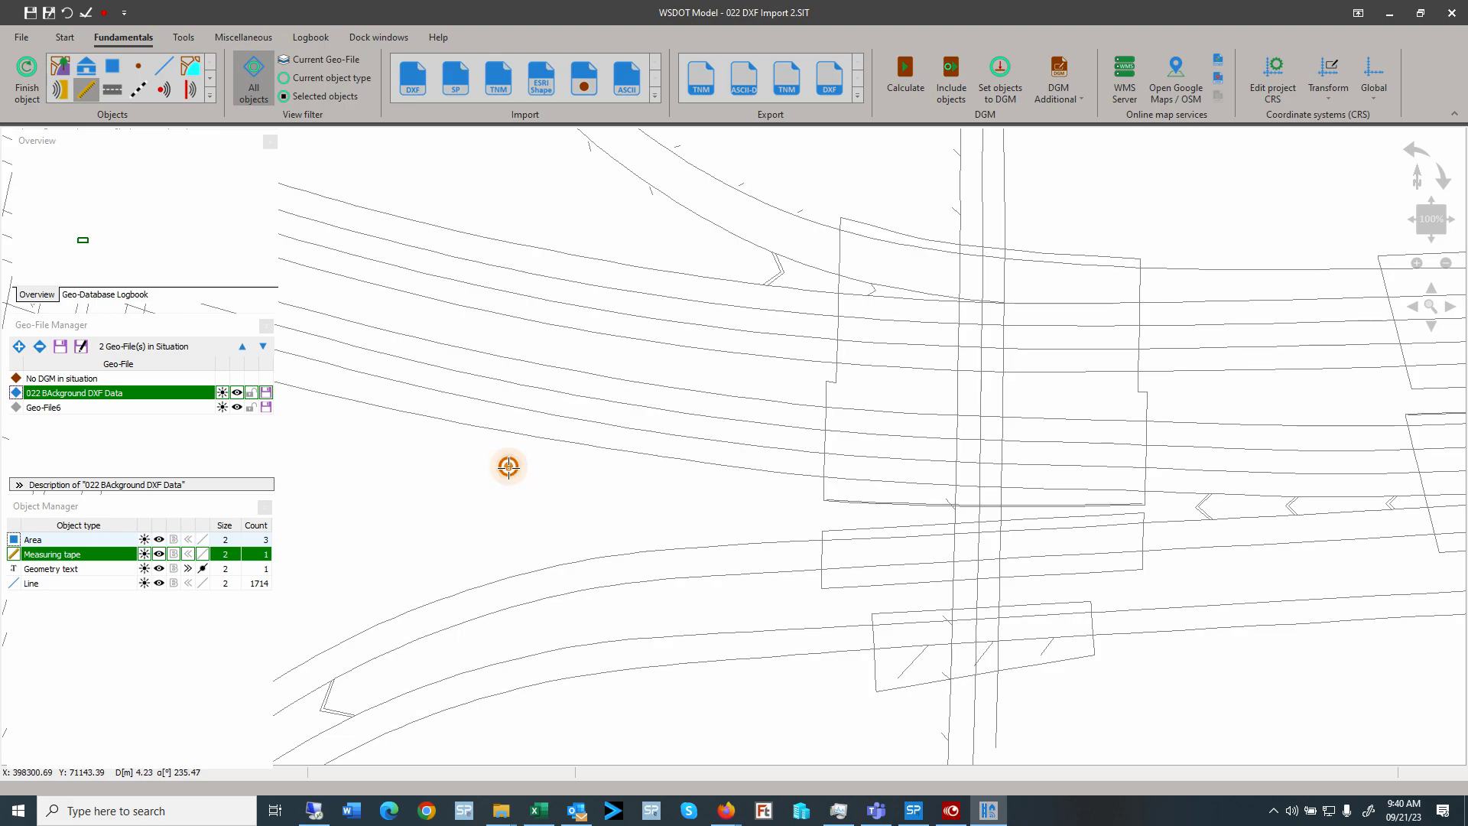
key(Delete)
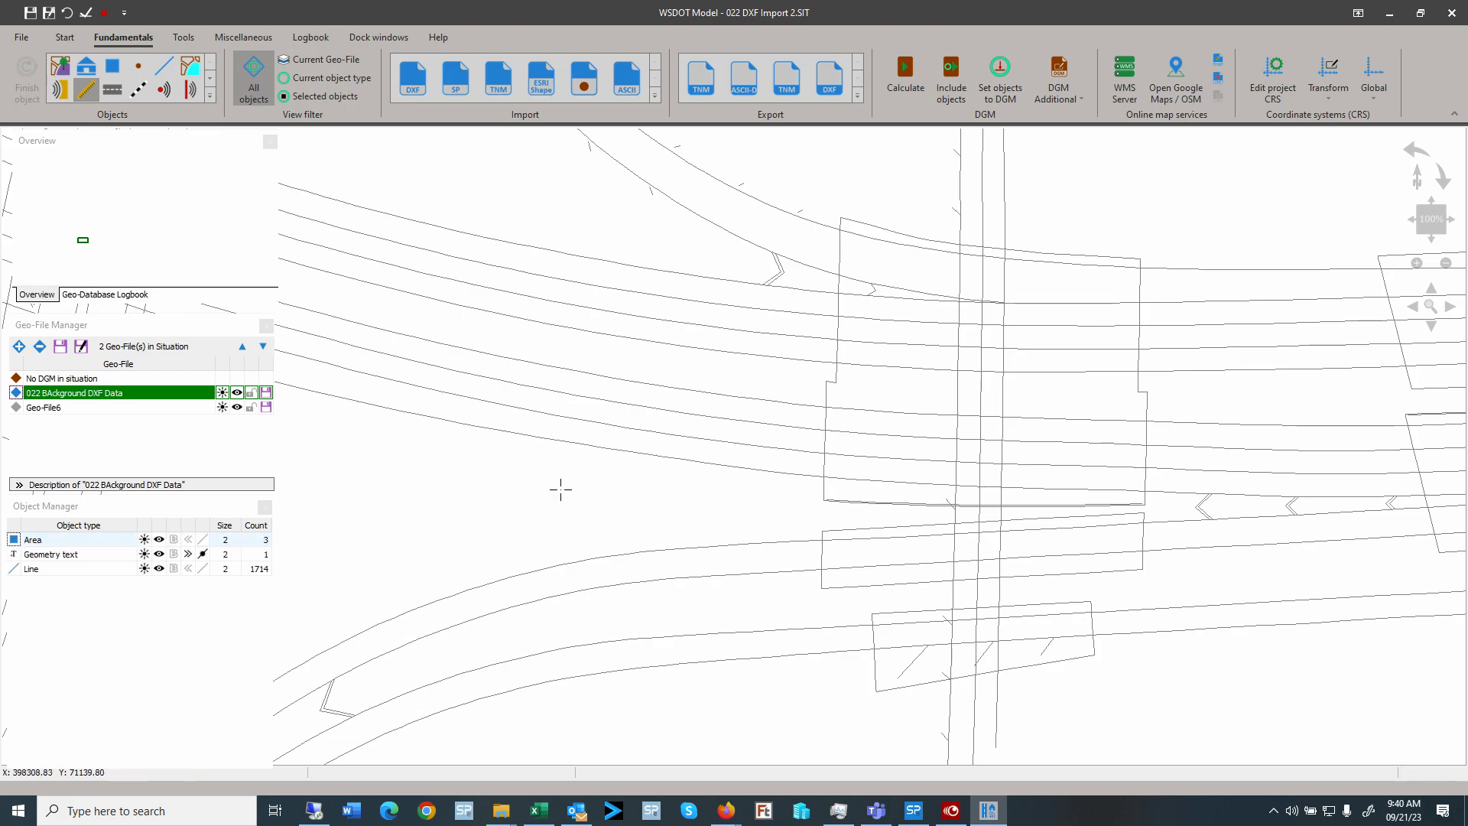
scroll(561, 489, down, 4)
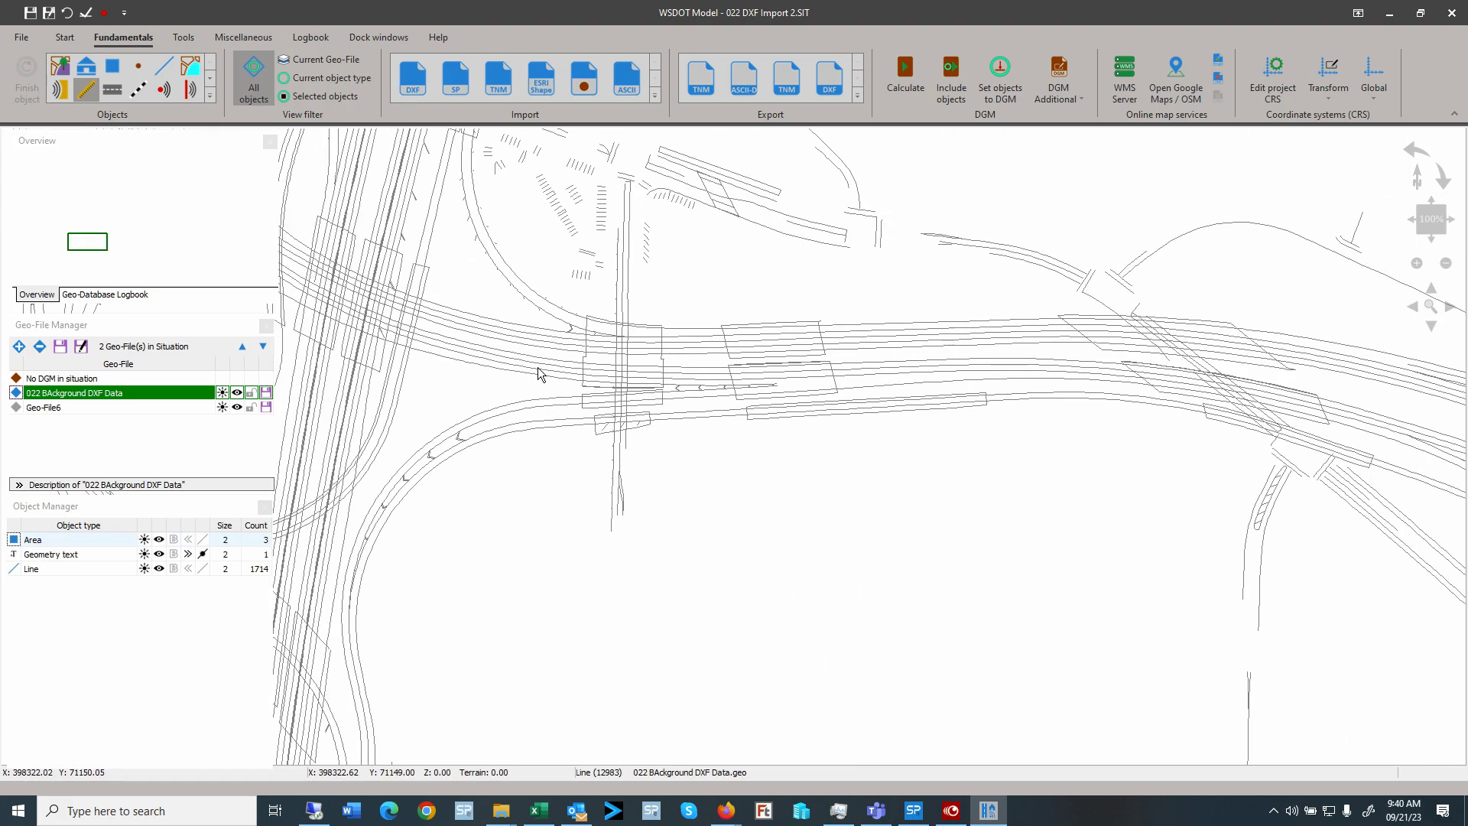
- Save the background geo-file and reopen the road DXF drawing for import
key(ctrl+s)
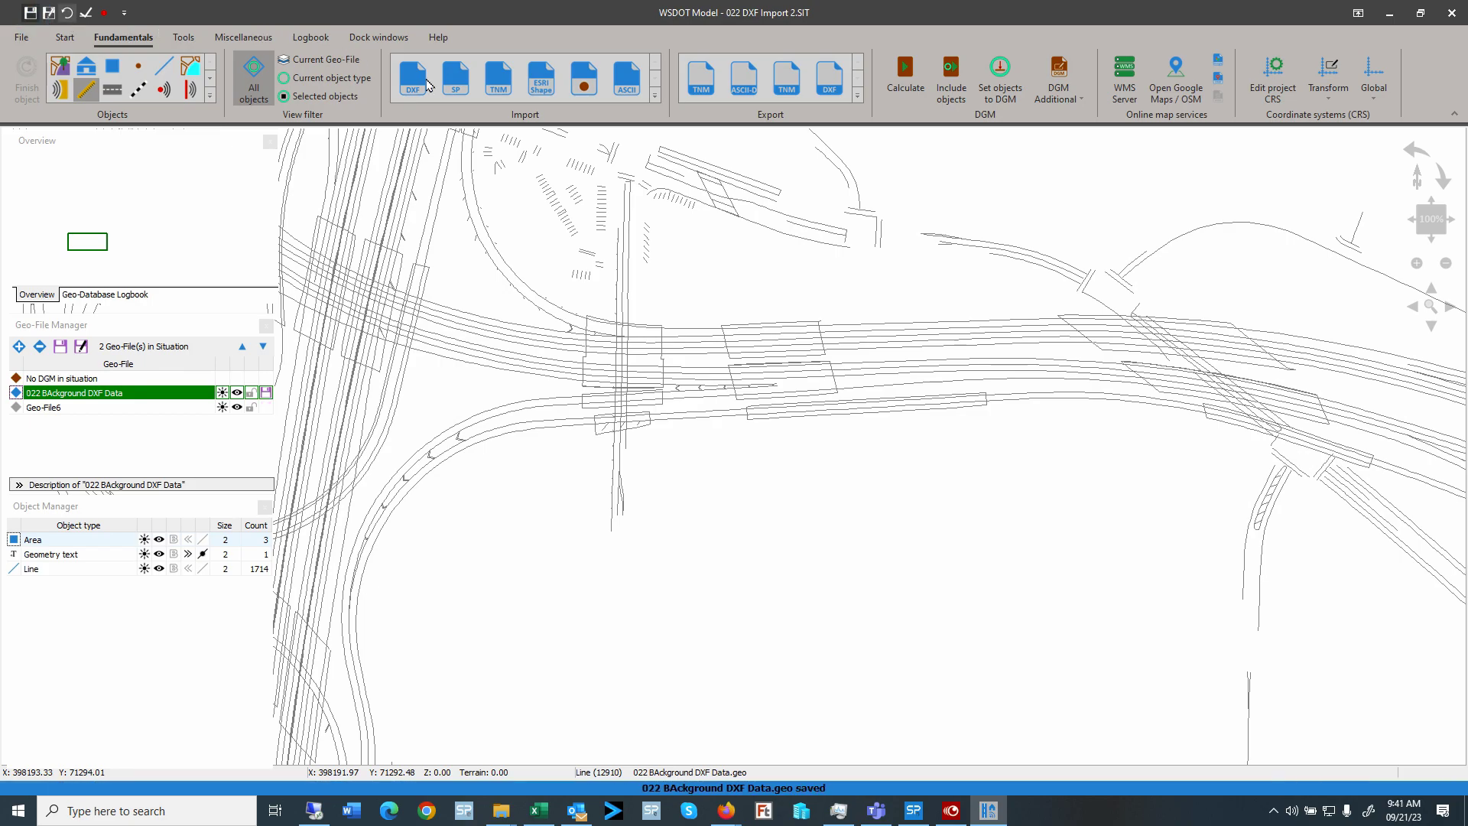
click(425, 83)
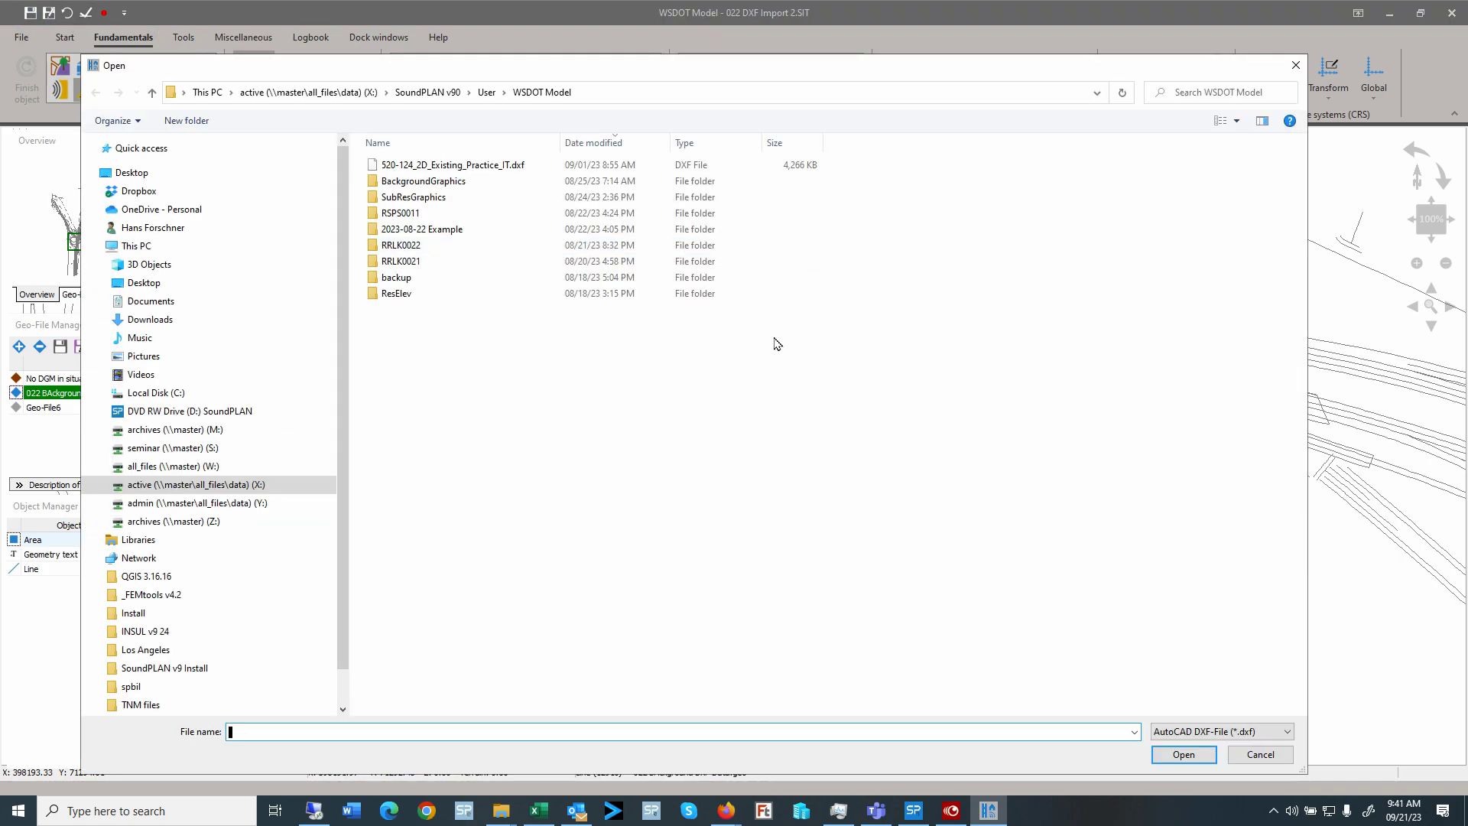
double_click(466, 165)
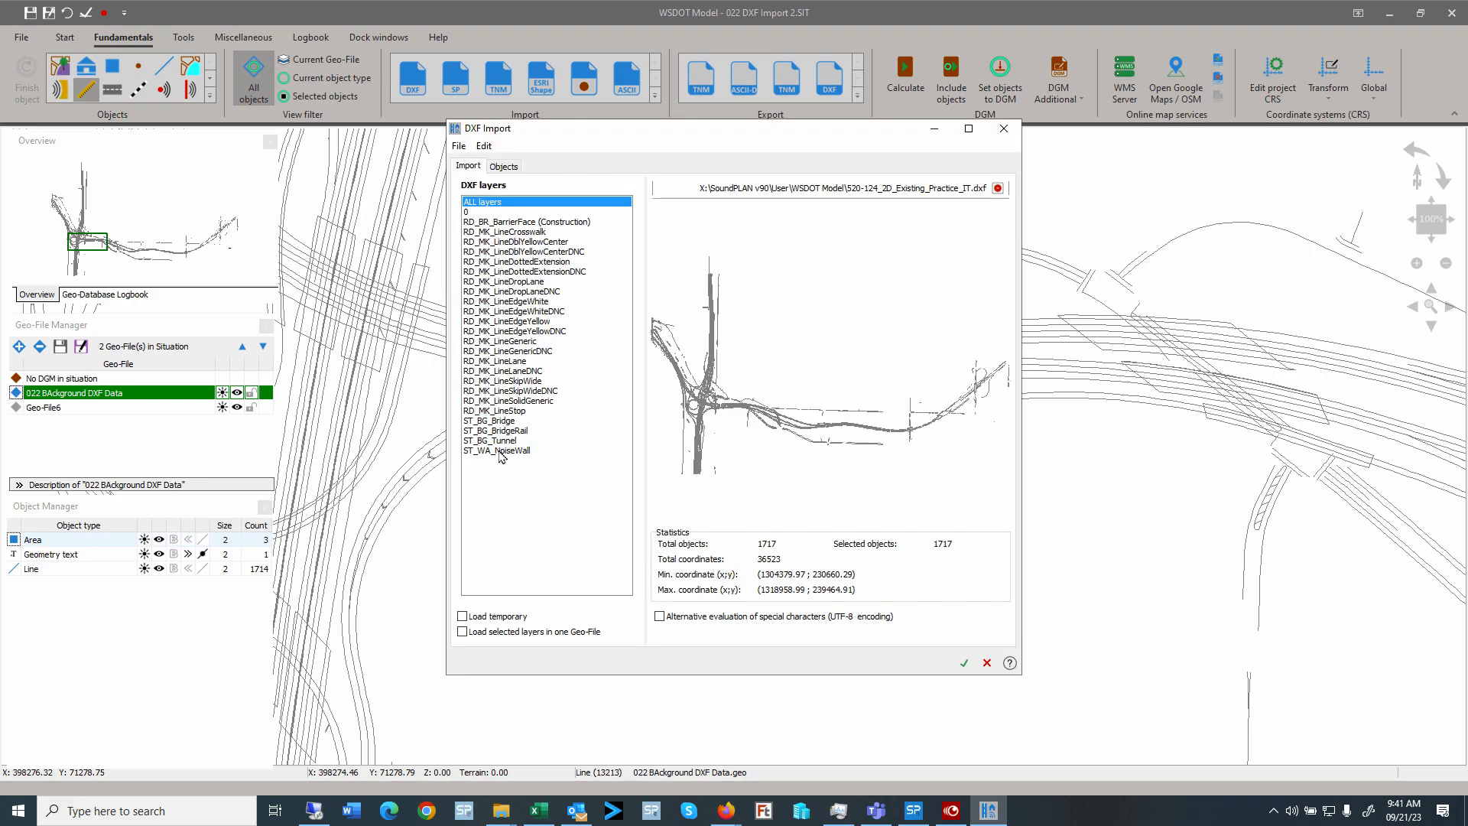
- Load only the ST_WA_NoiseWall layer into a new geo-file named '022 Existing Noise Walls'
click(501, 451)
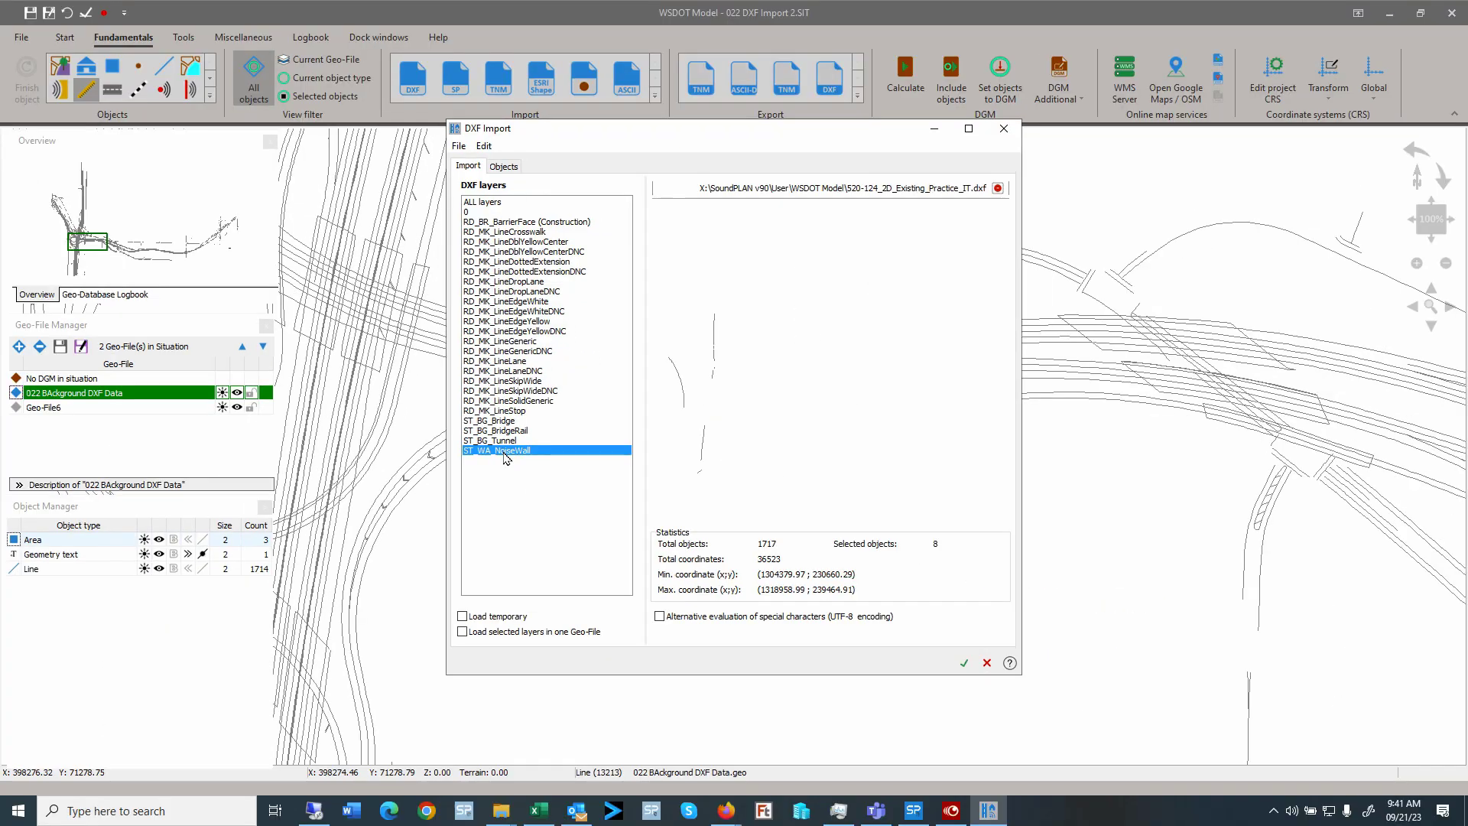
click(504, 632)
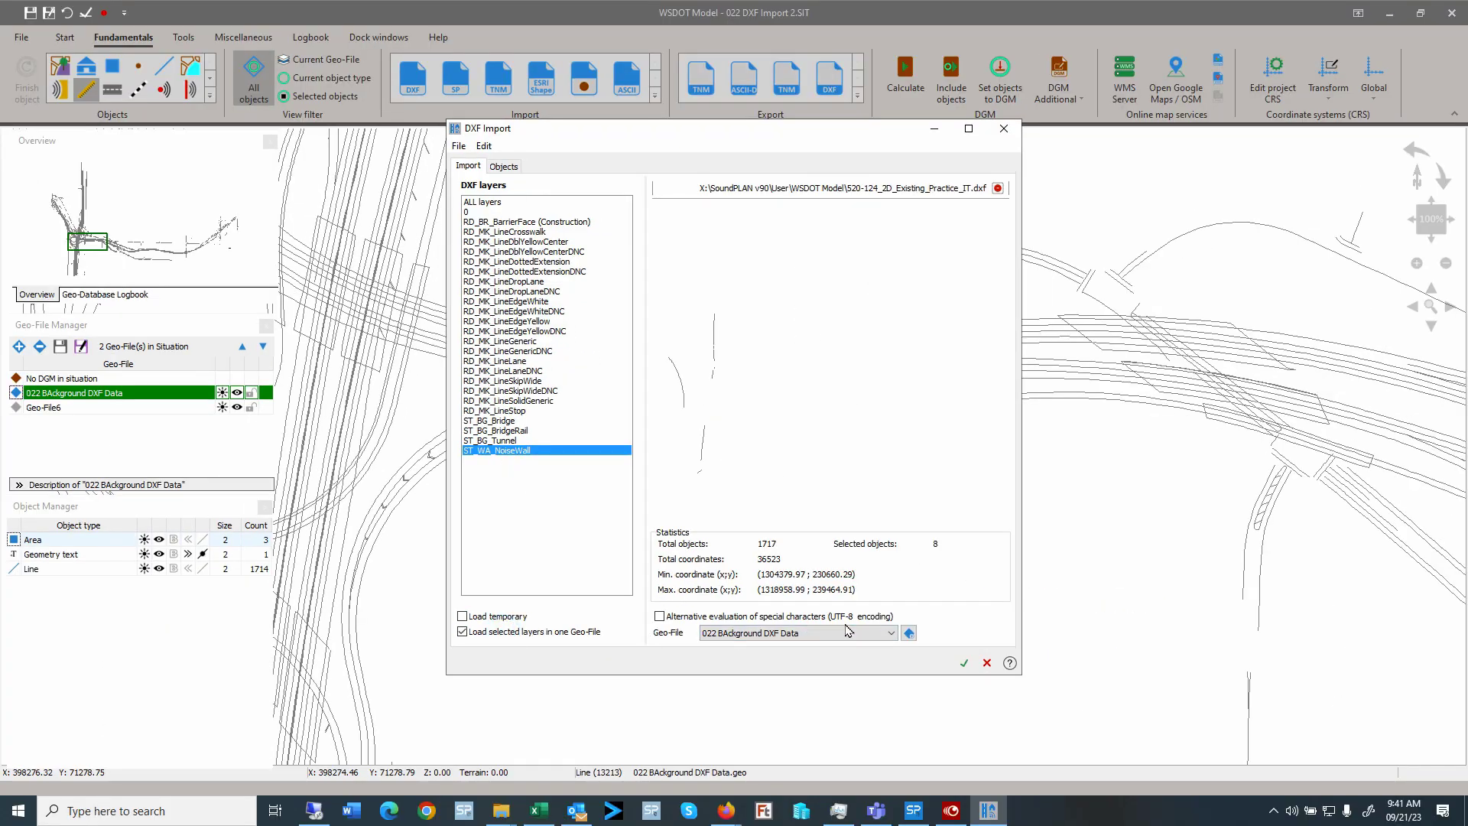
click(909, 633)
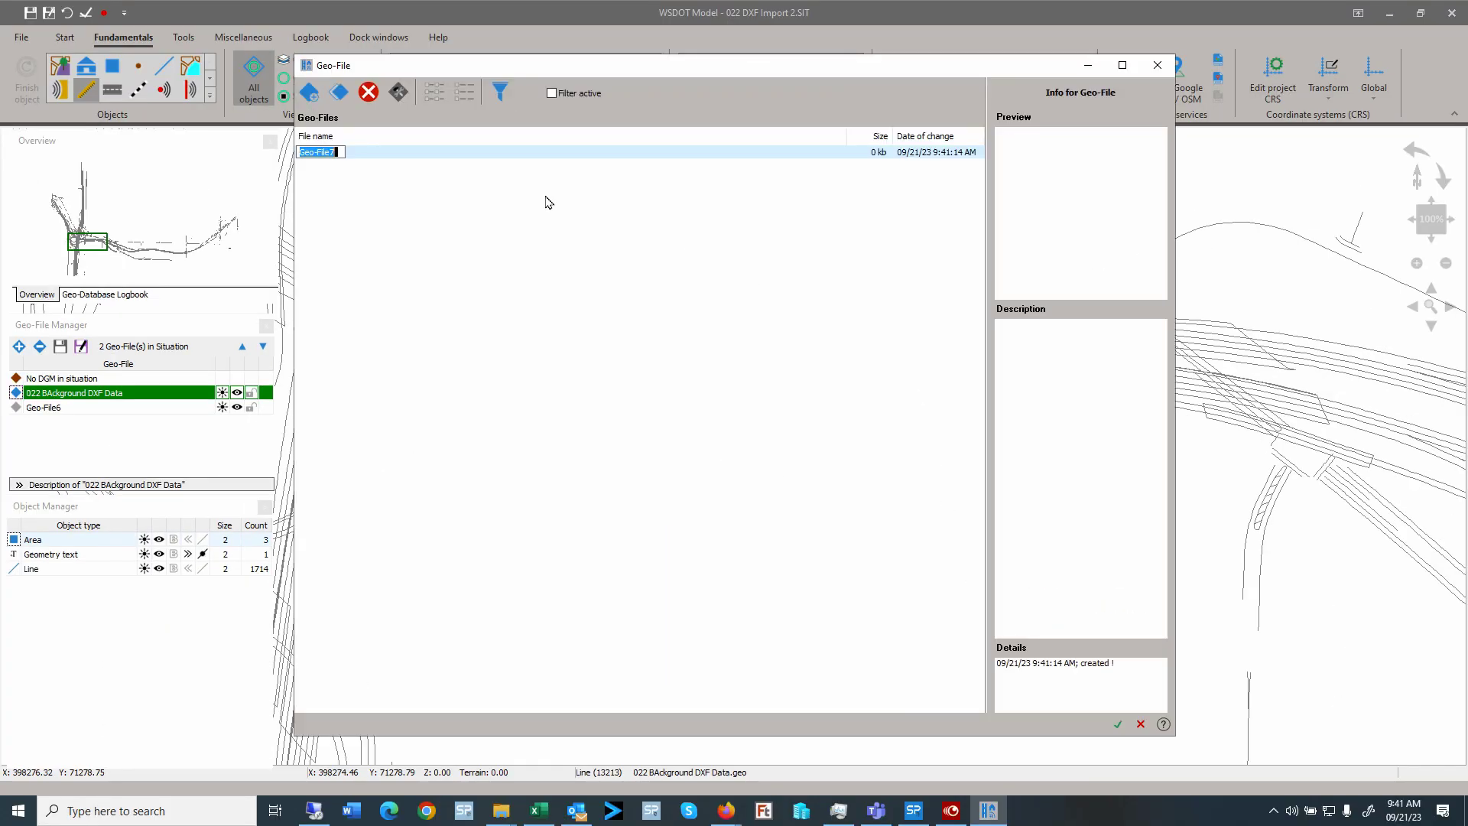
text(0)
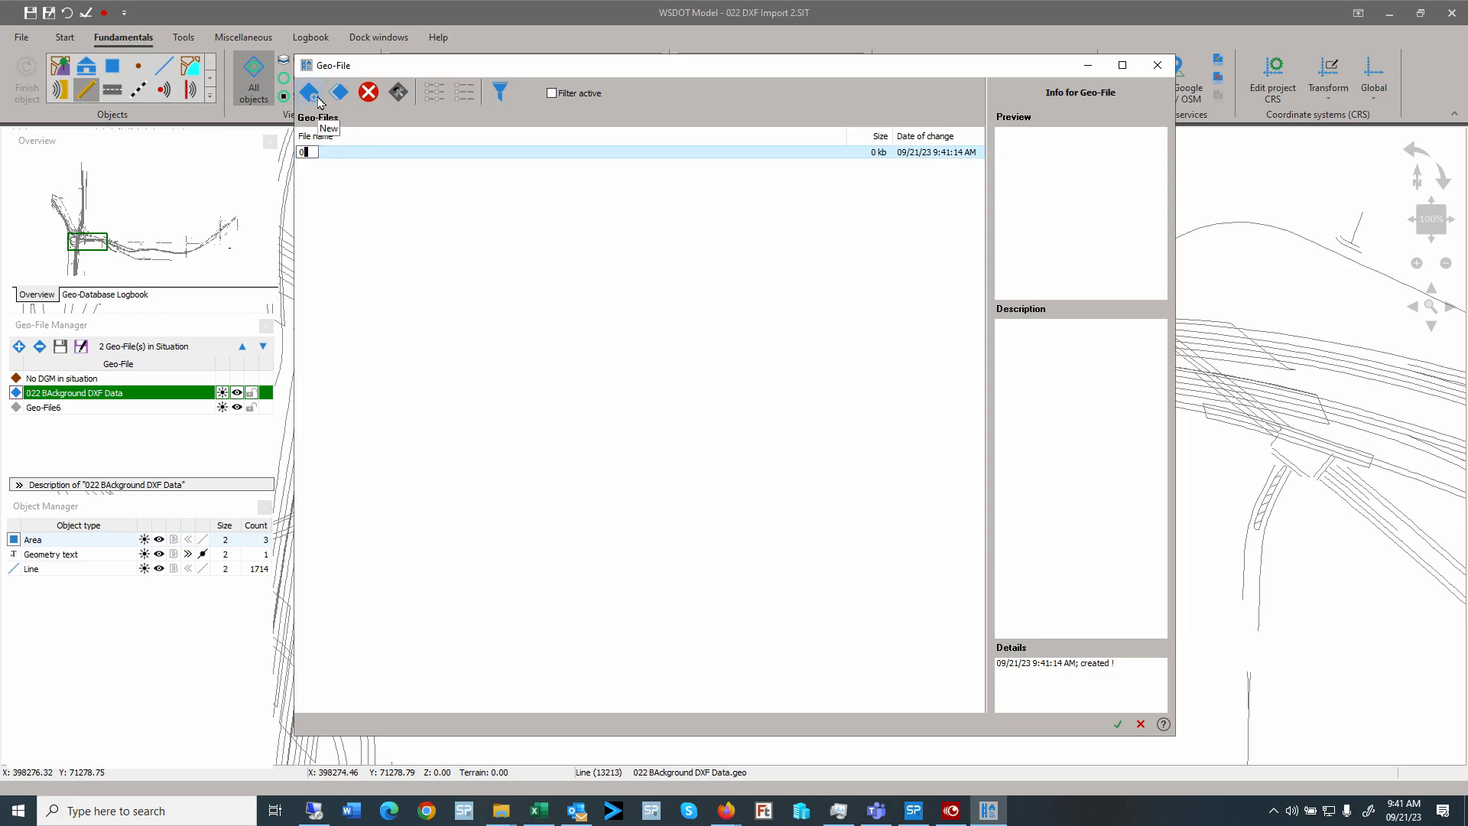
text(22 Noiase)
key(BackSpace)
key(BackSpace)
key(BackSpace)
text(Existing Noi)
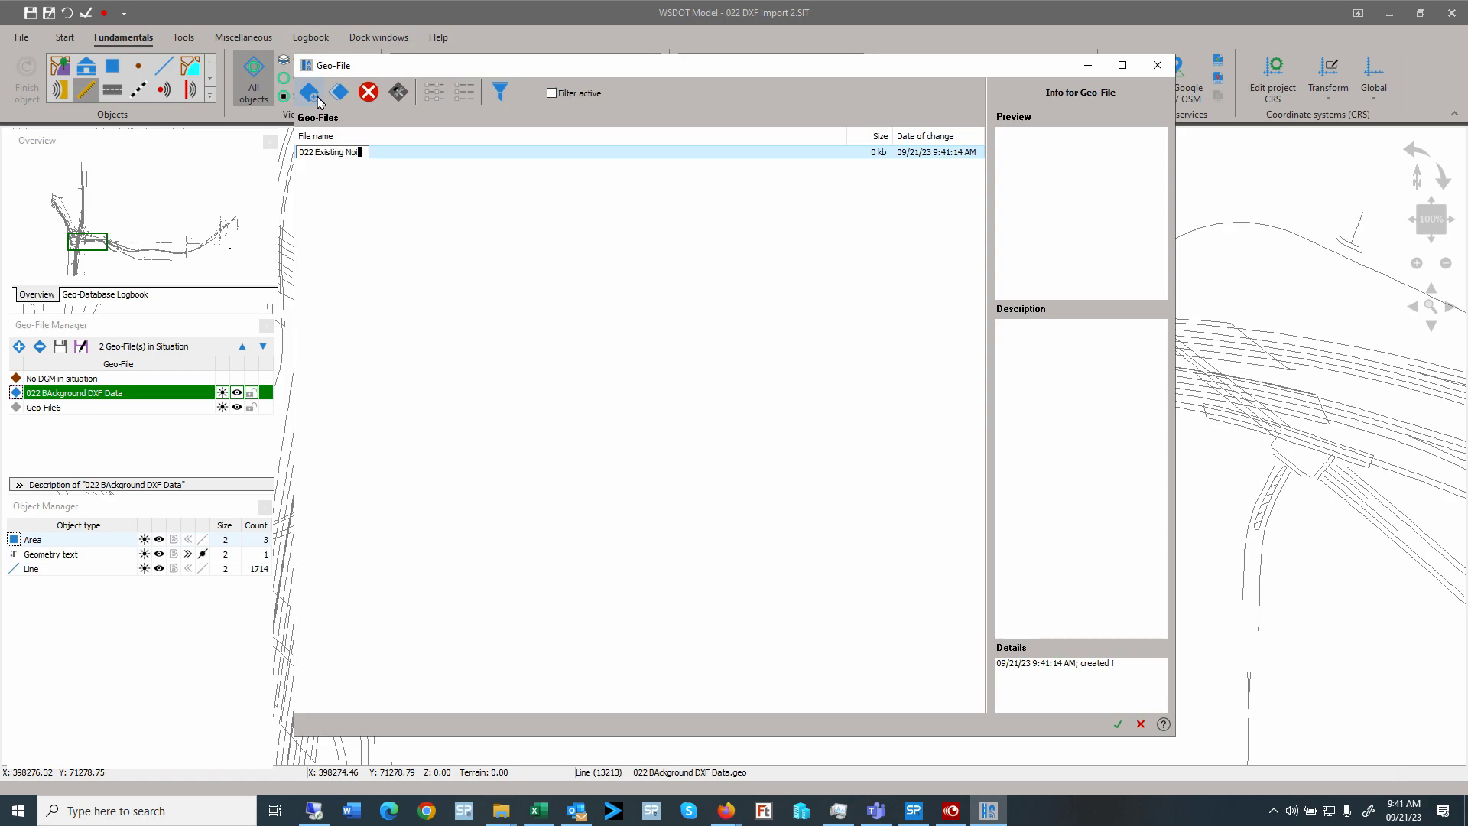
text(se Walls)
key(Return)
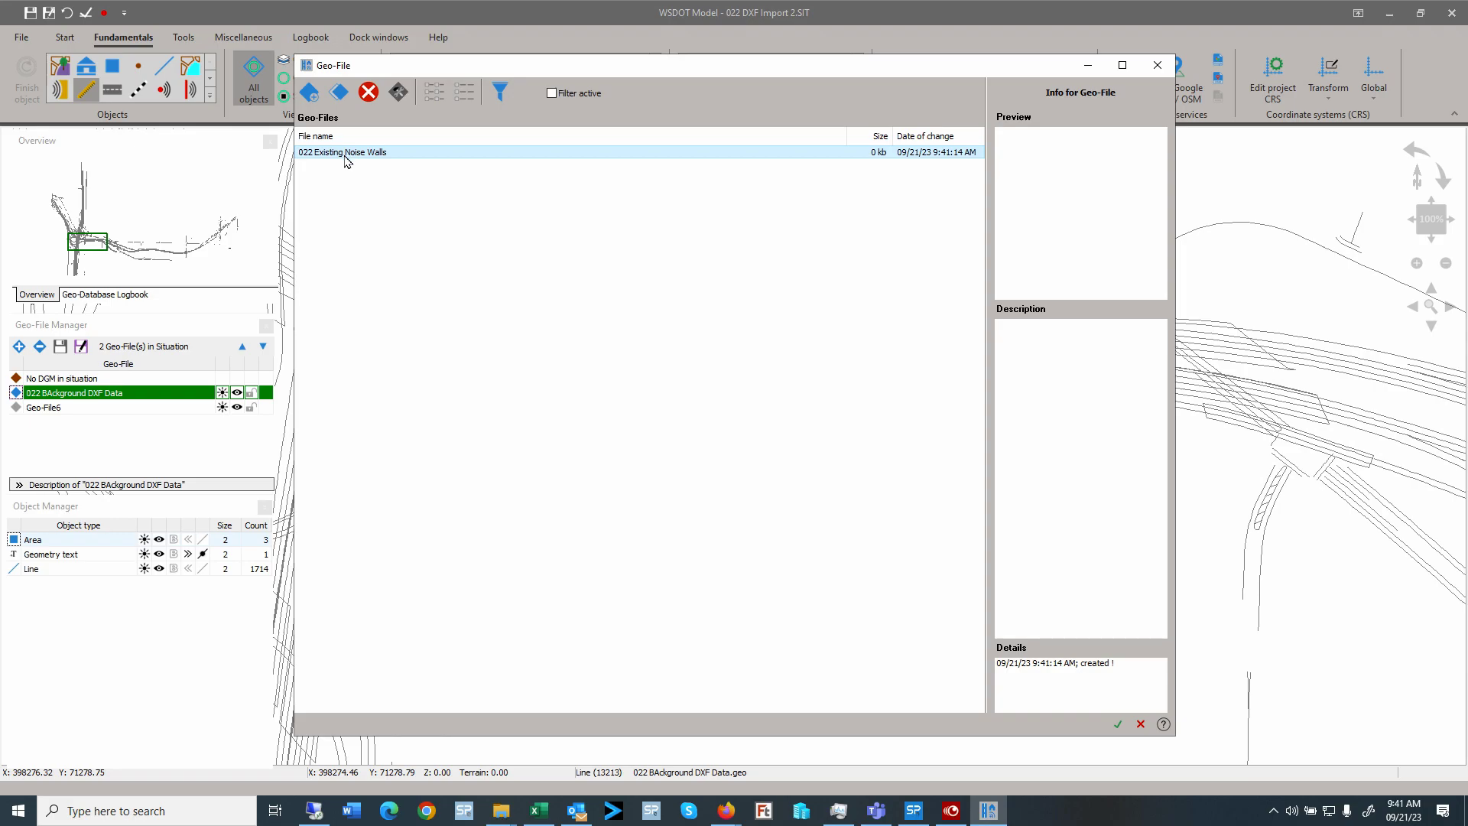
click(1118, 724)
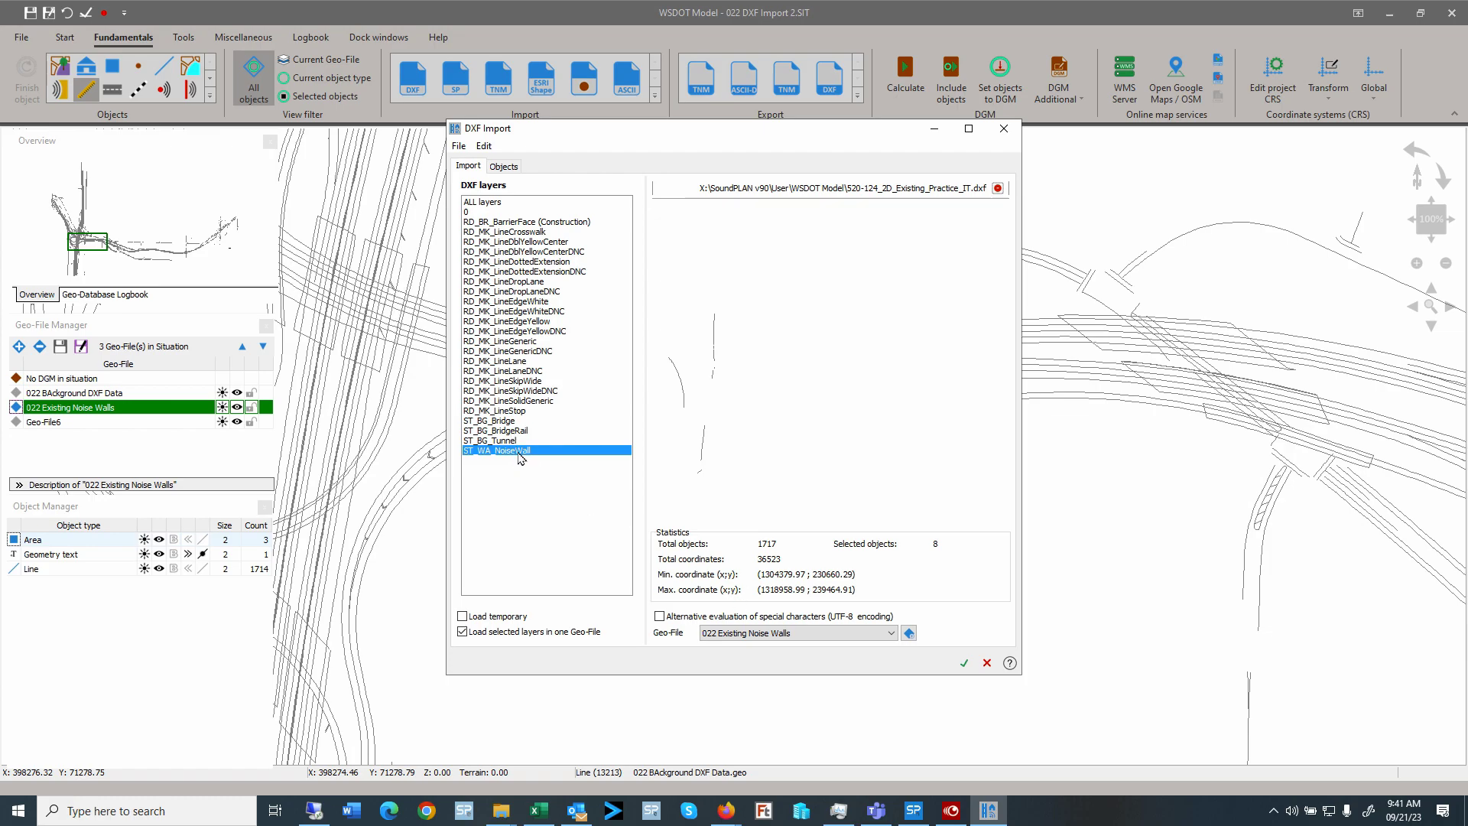
- Import the noise-wall layer, filter the view to the current geo-file, and select all eight lines
click(964, 662)
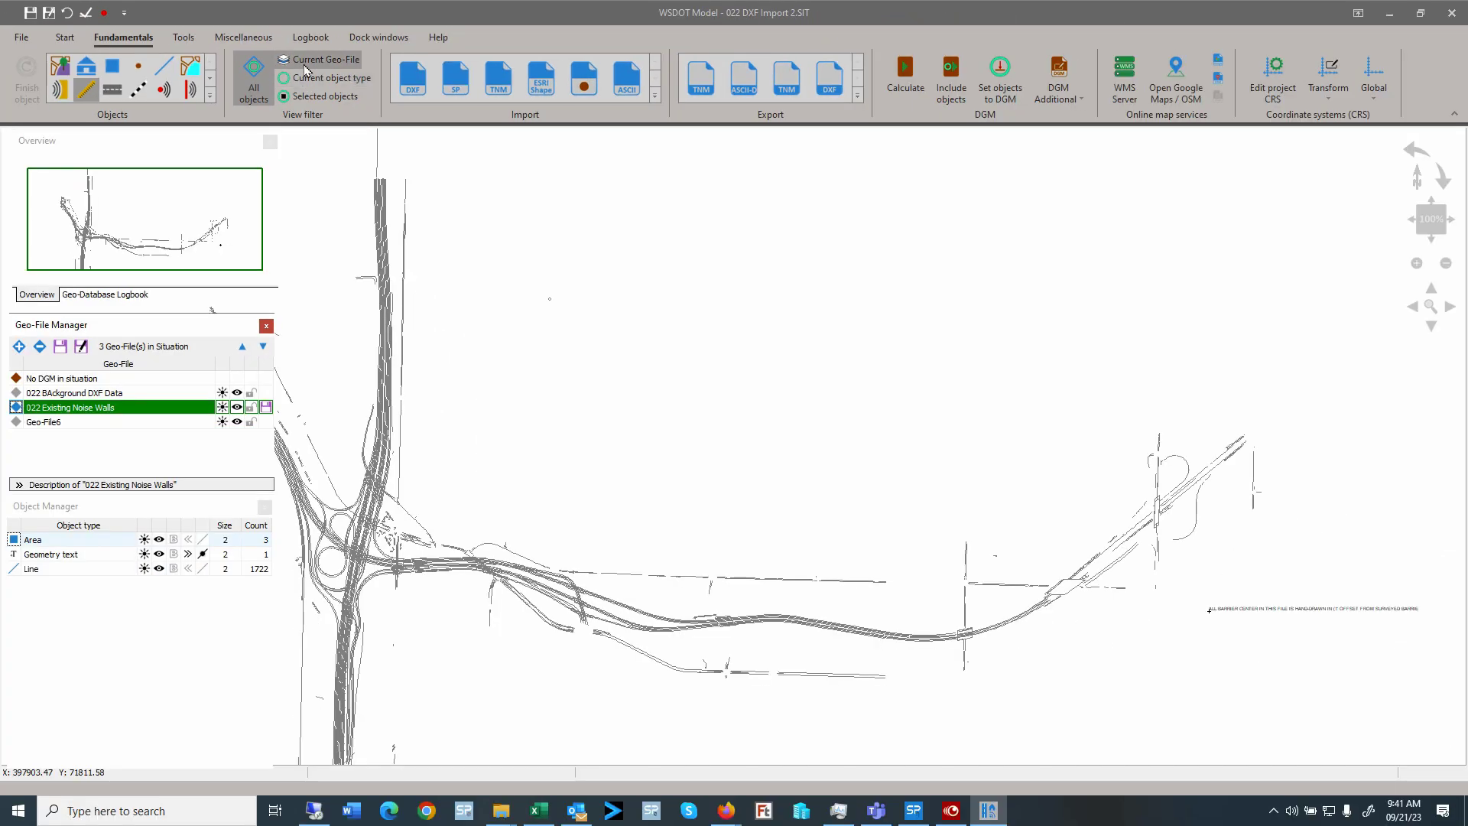
click(305, 61)
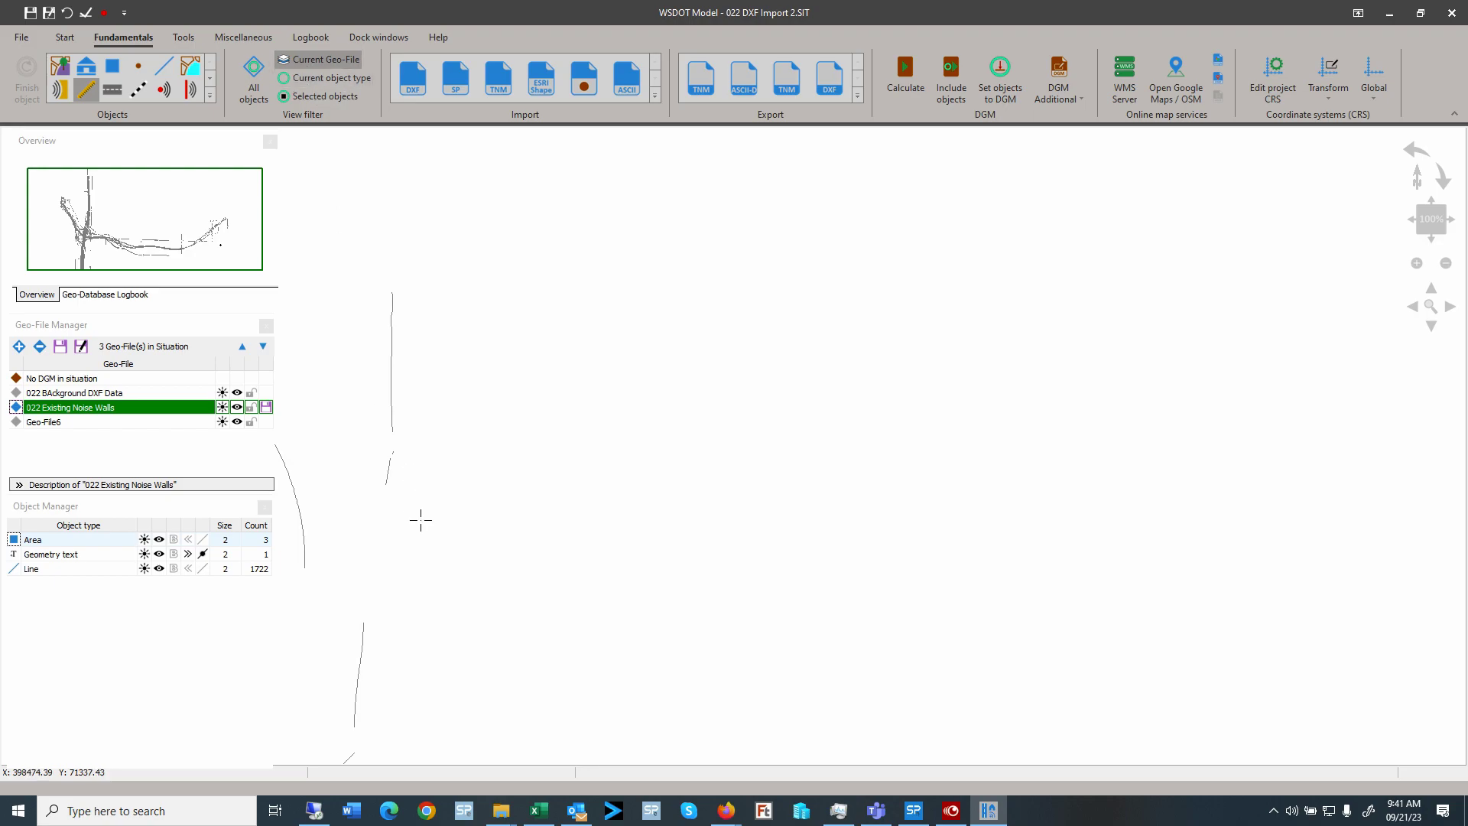
mouse_move(418, 494)
mouse_down()
mouse_move(783, 400)
mouse_move(740, 378)
mouse_up()
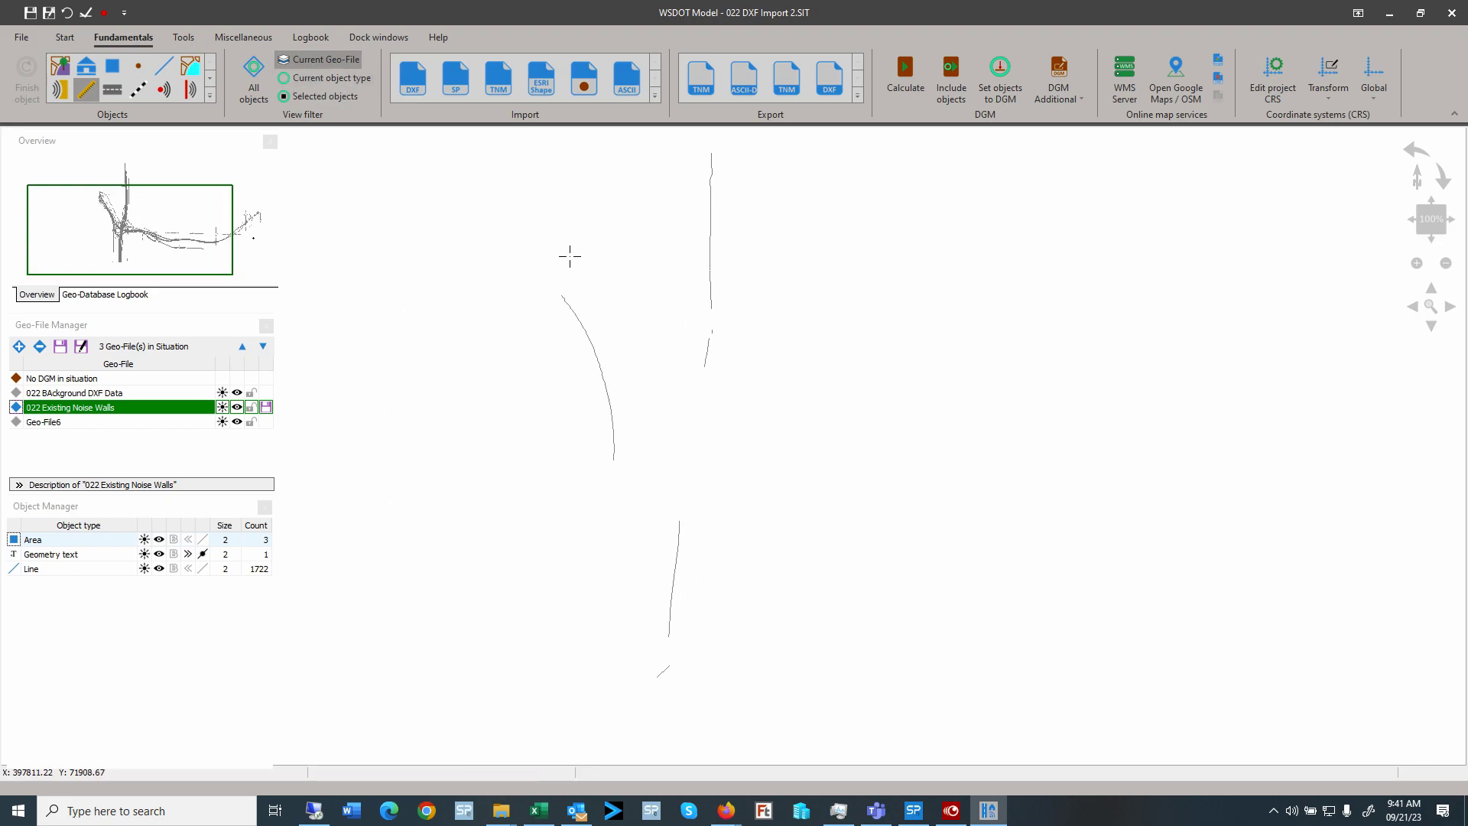
key(ctrl+a)
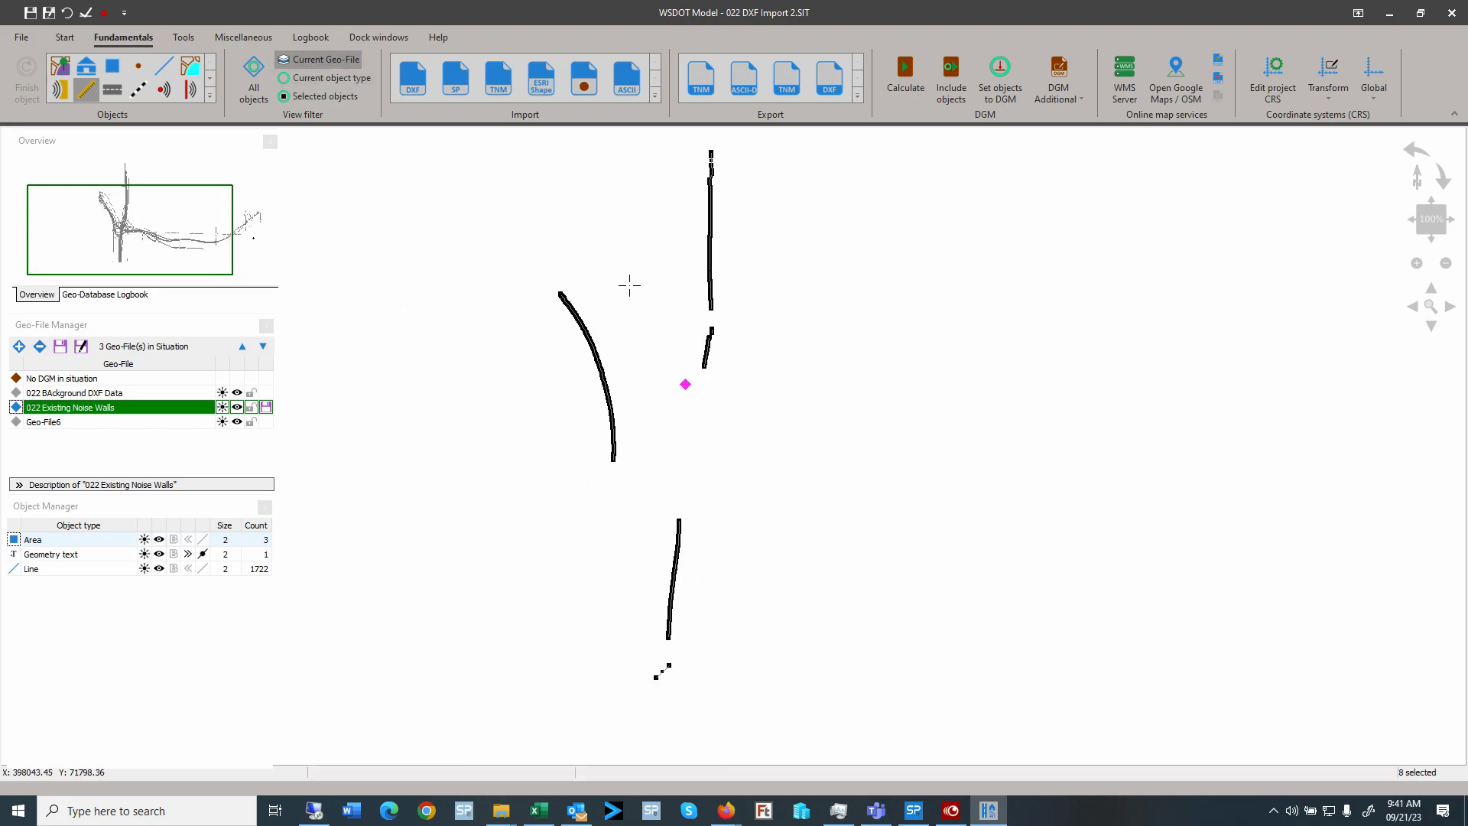
- Convert the eight selected lines to noise protection walls with default wall properties
right_click(813, 264)
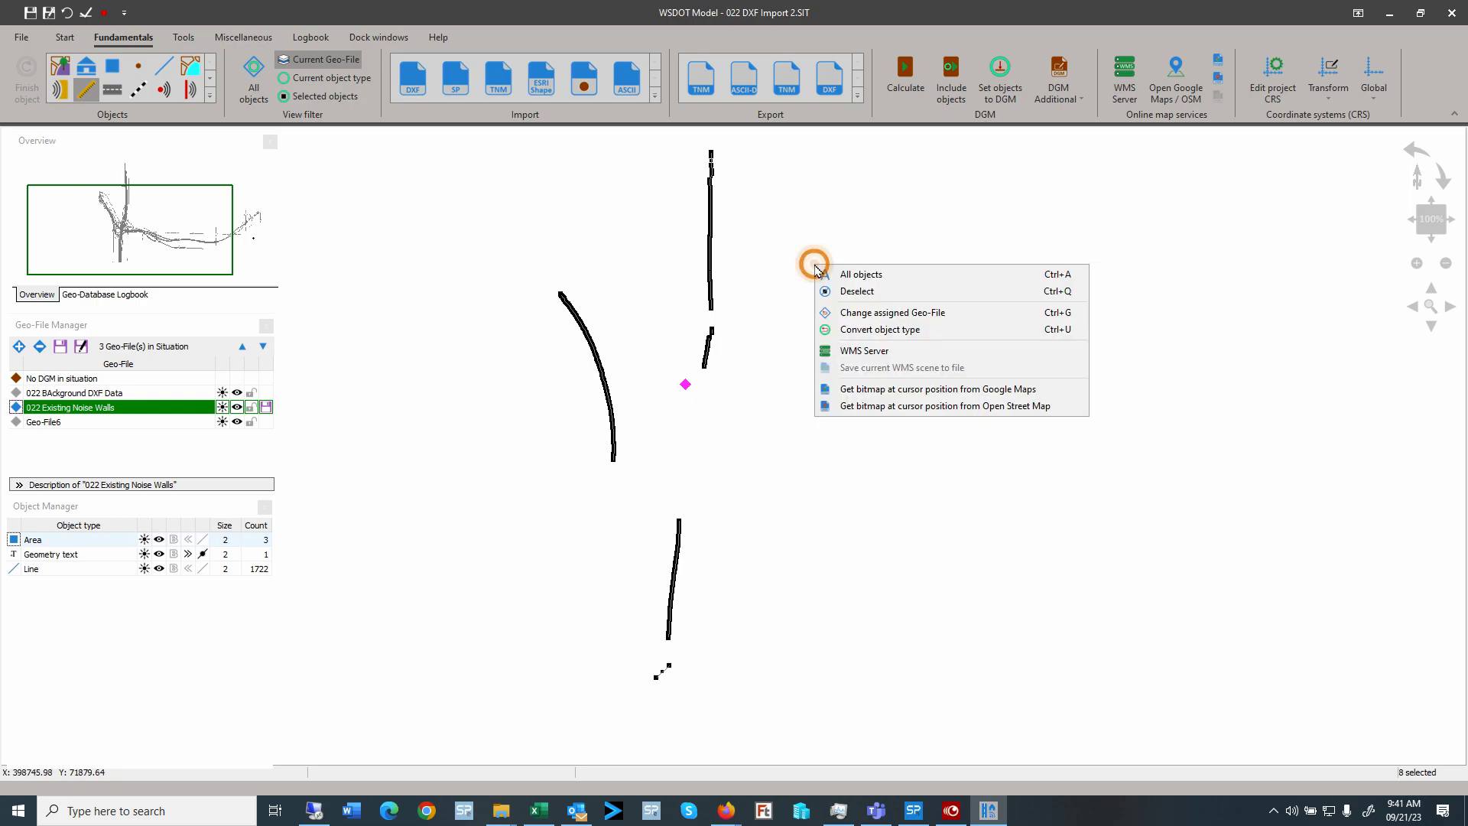
click(883, 330)
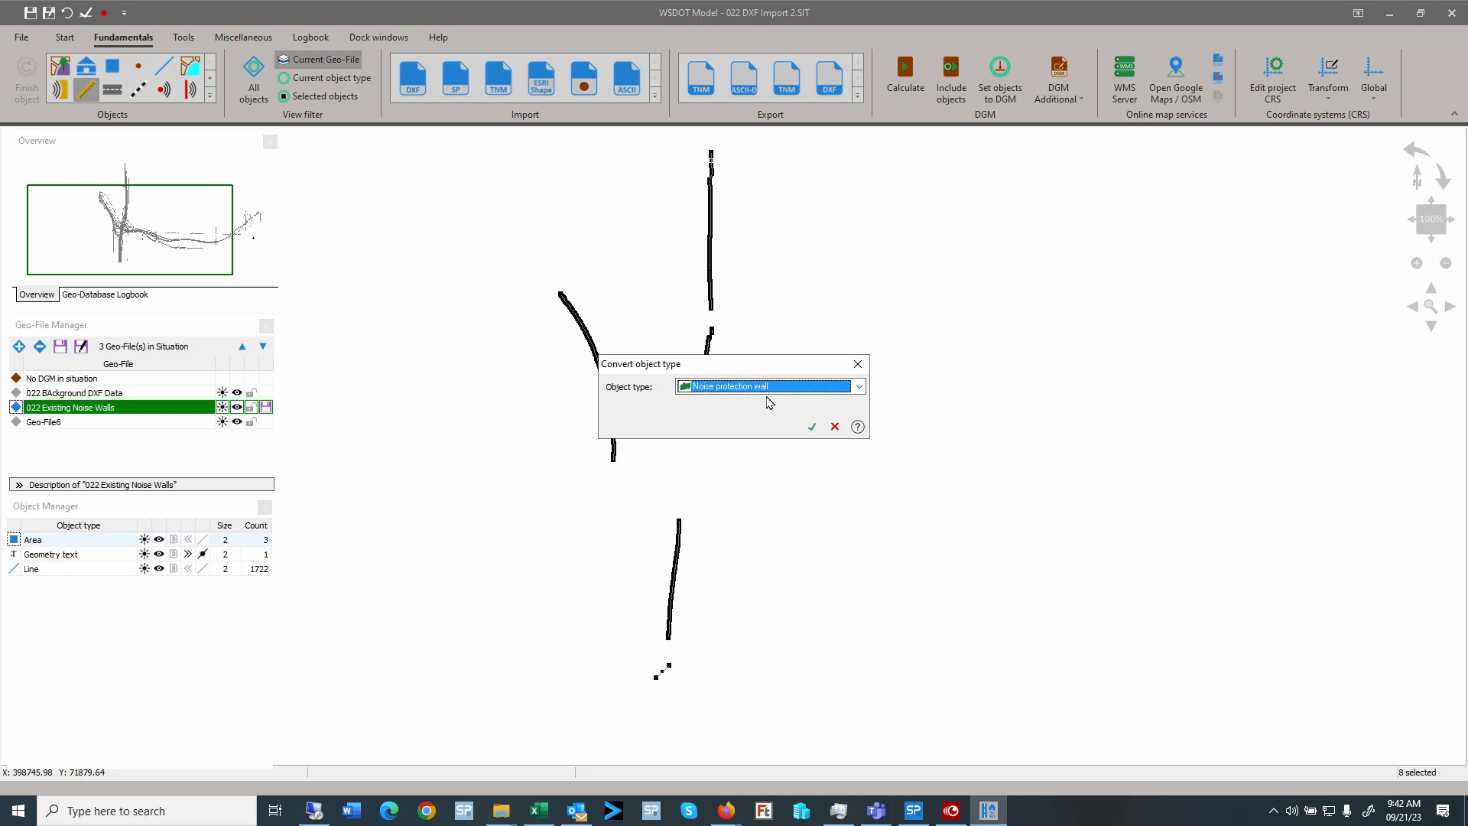
click(812, 428)
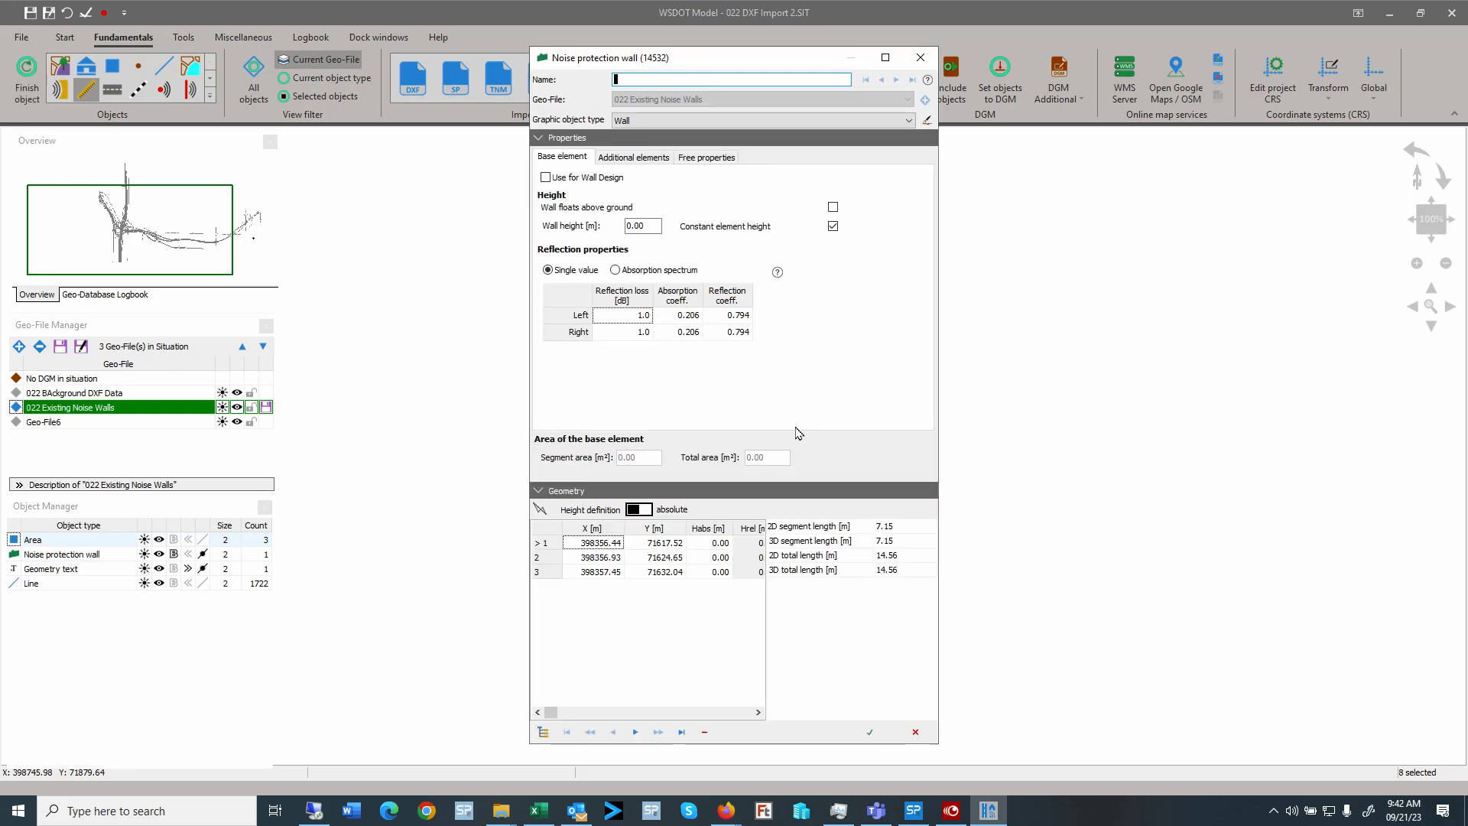
click(869, 731)
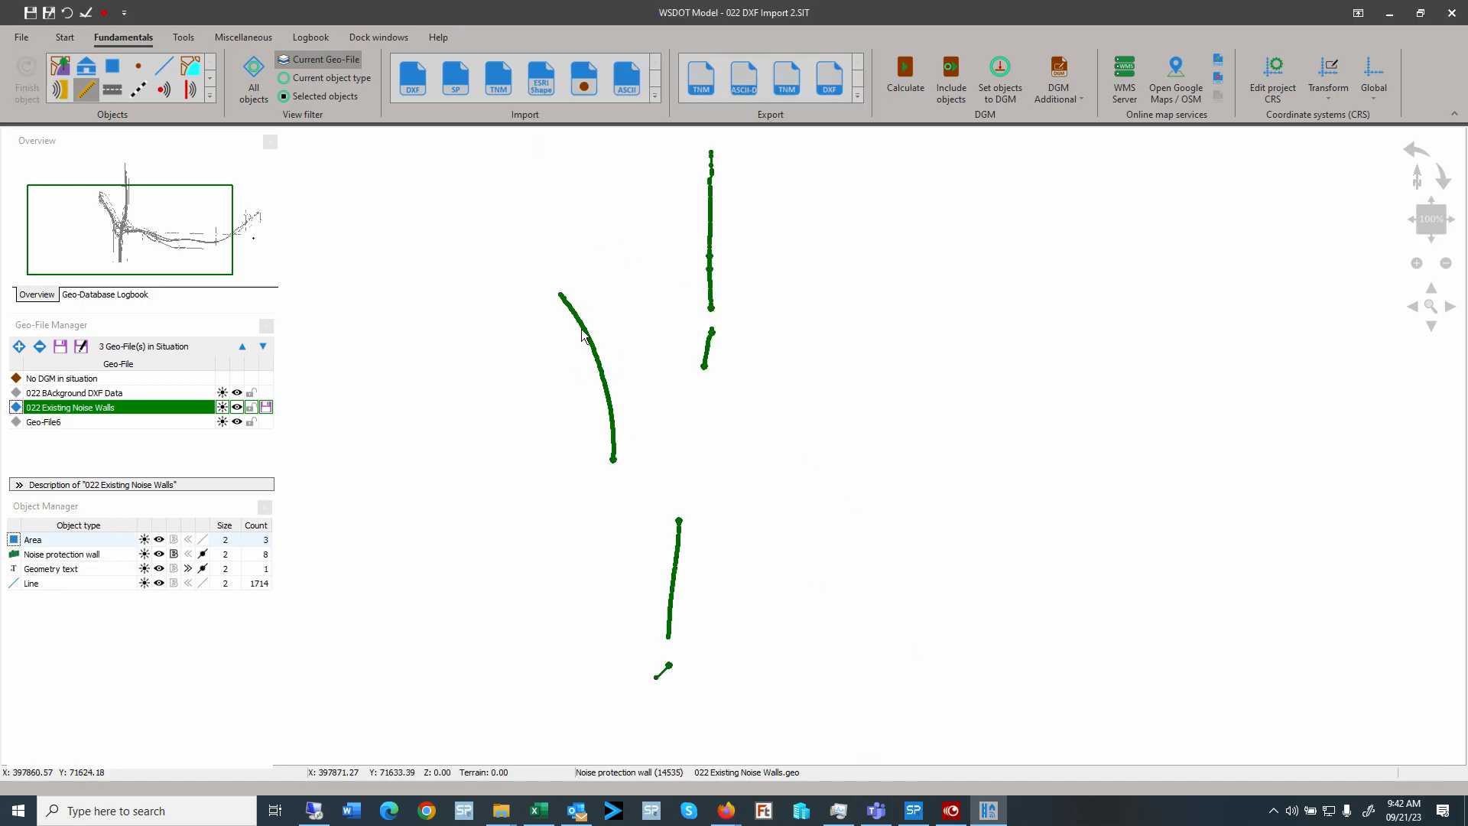
scroll(587, 329, up, 3)
scroll(588, 330, up, 2)
scroll(590, 331, down, 4)
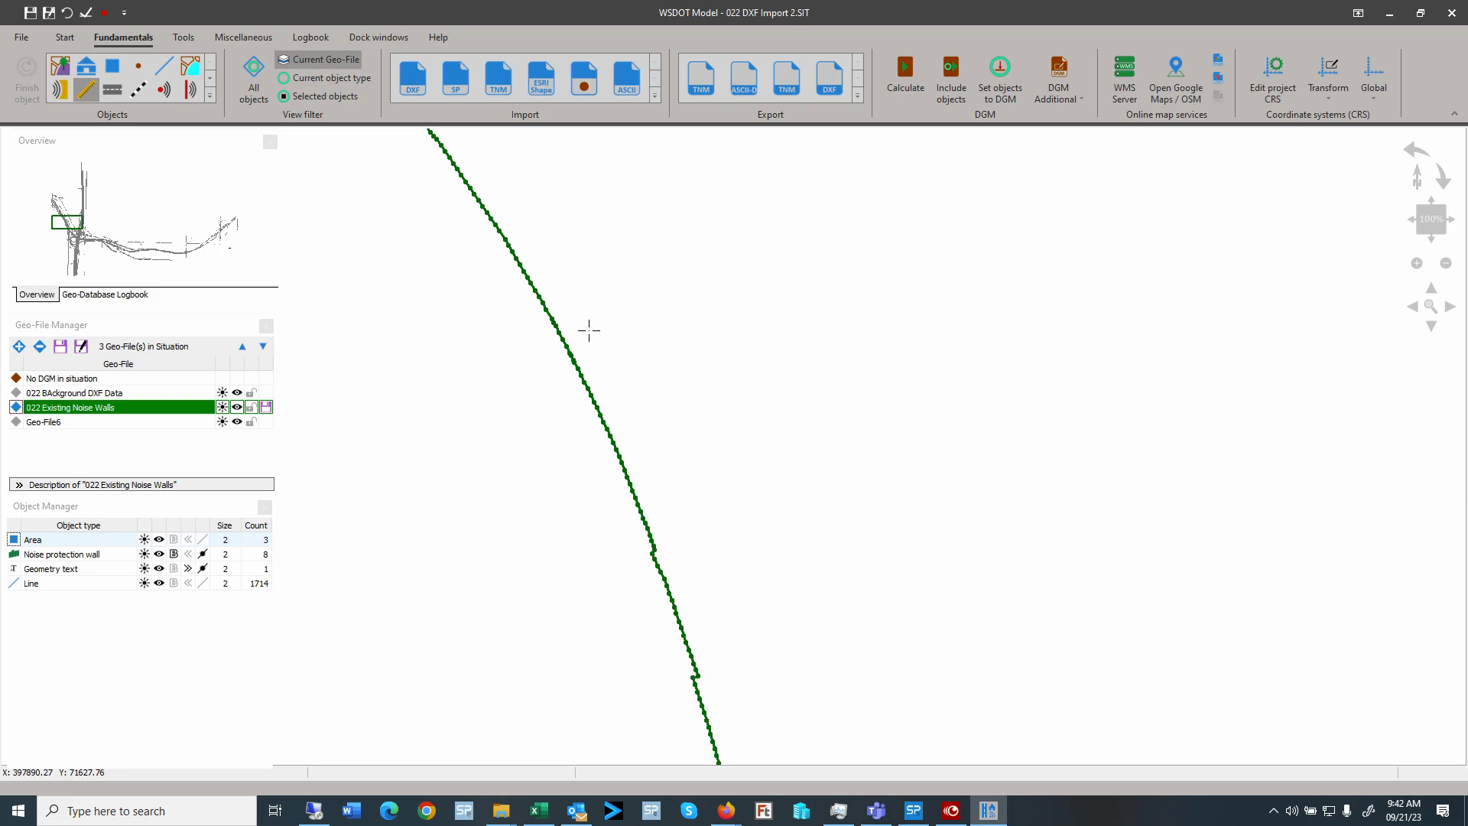
scroll(753, 260, down, 1)
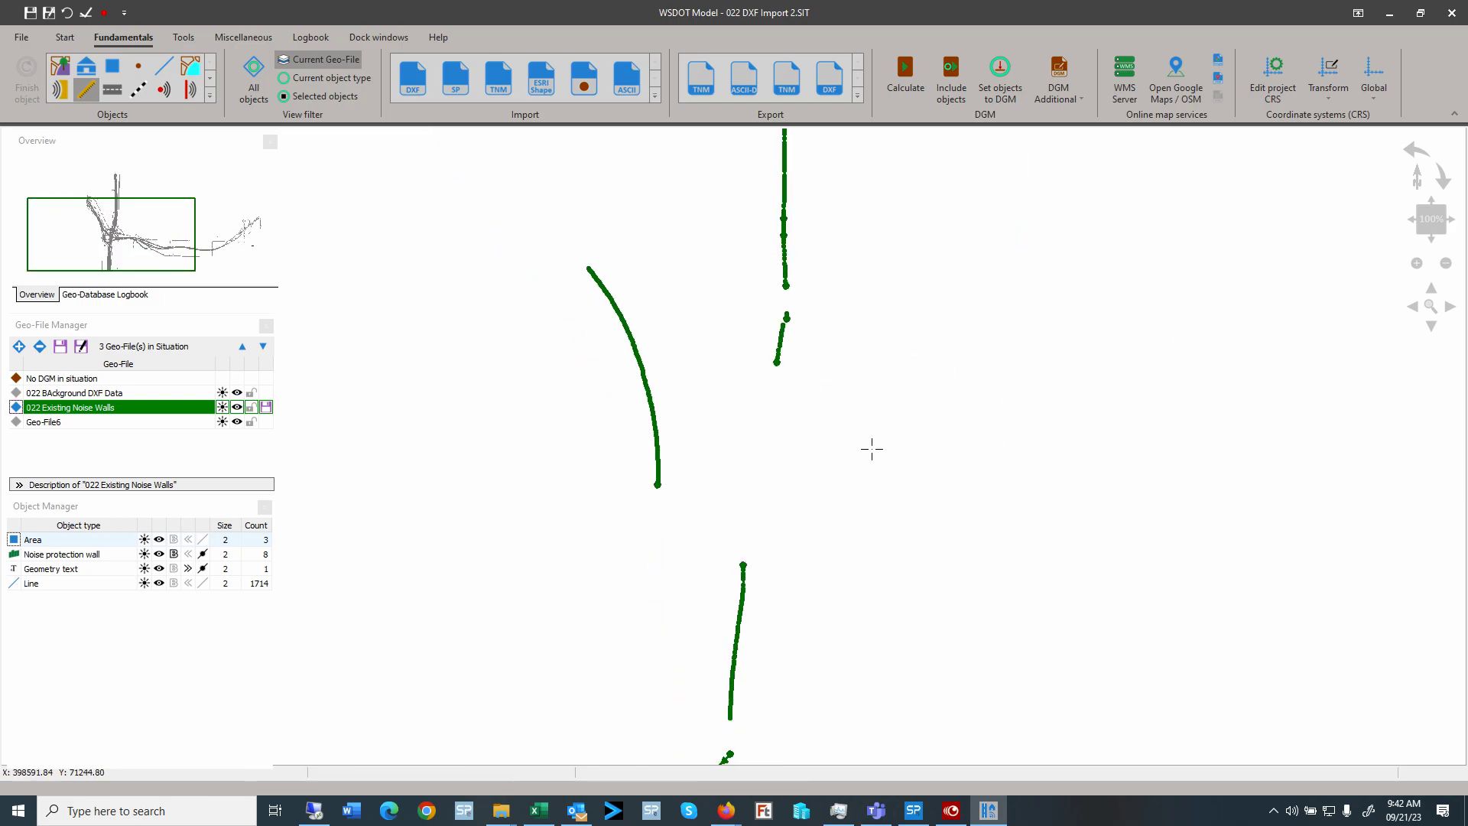
- Show all geo-files so the green walls overlay the road linework, then save
click(77, 393)
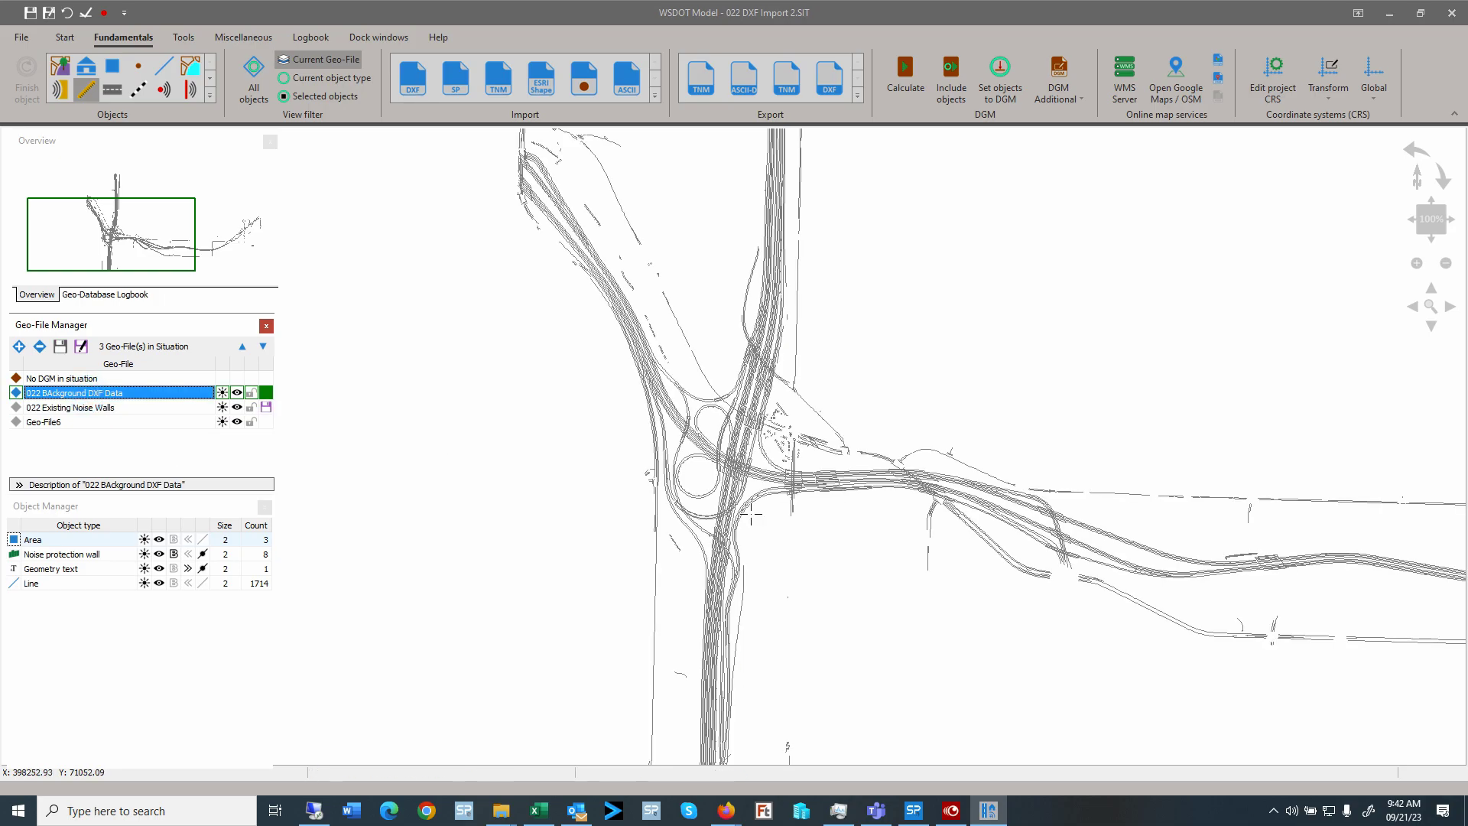
click(256, 84)
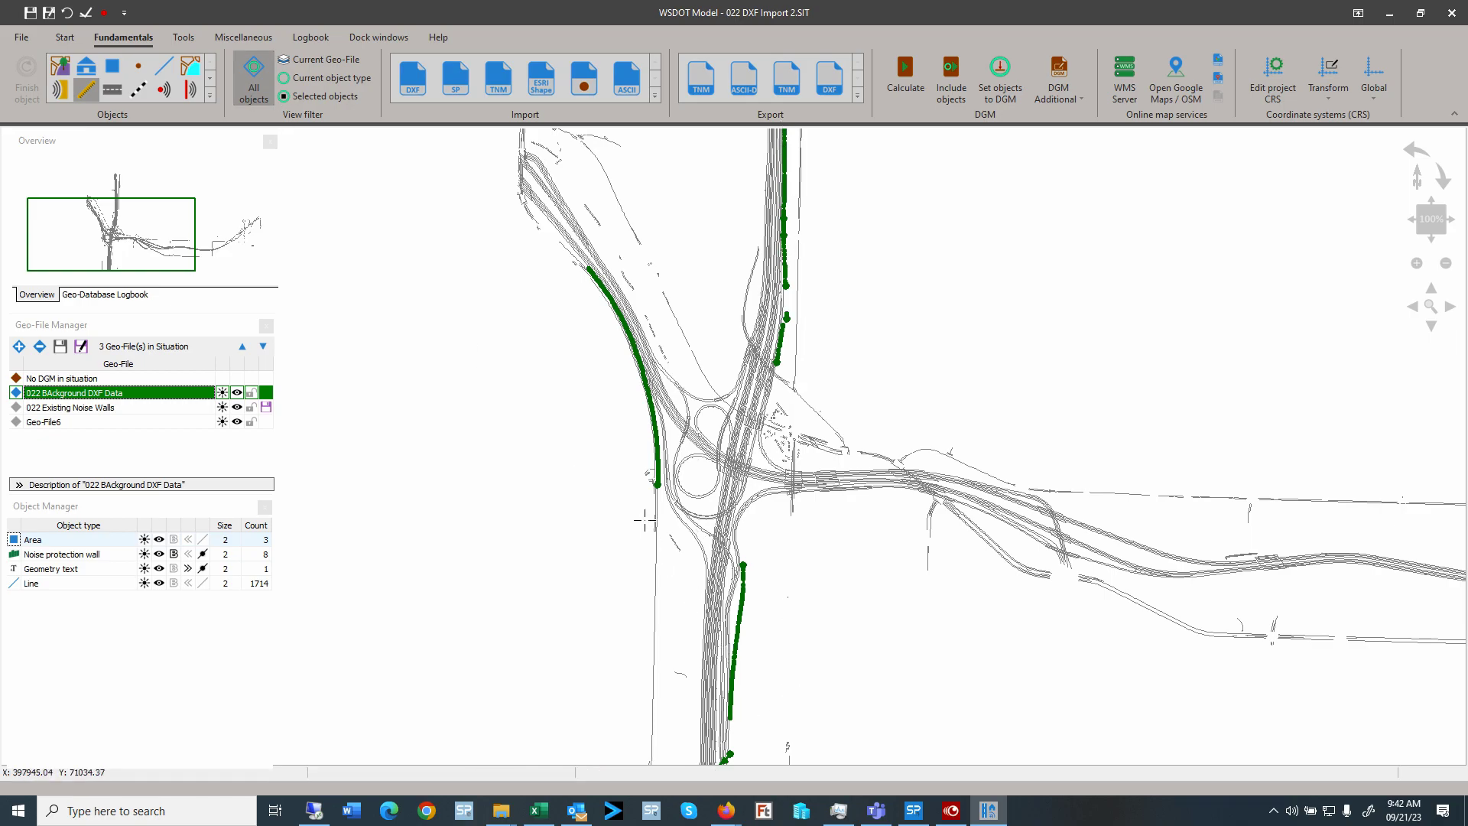
click(31, 13)
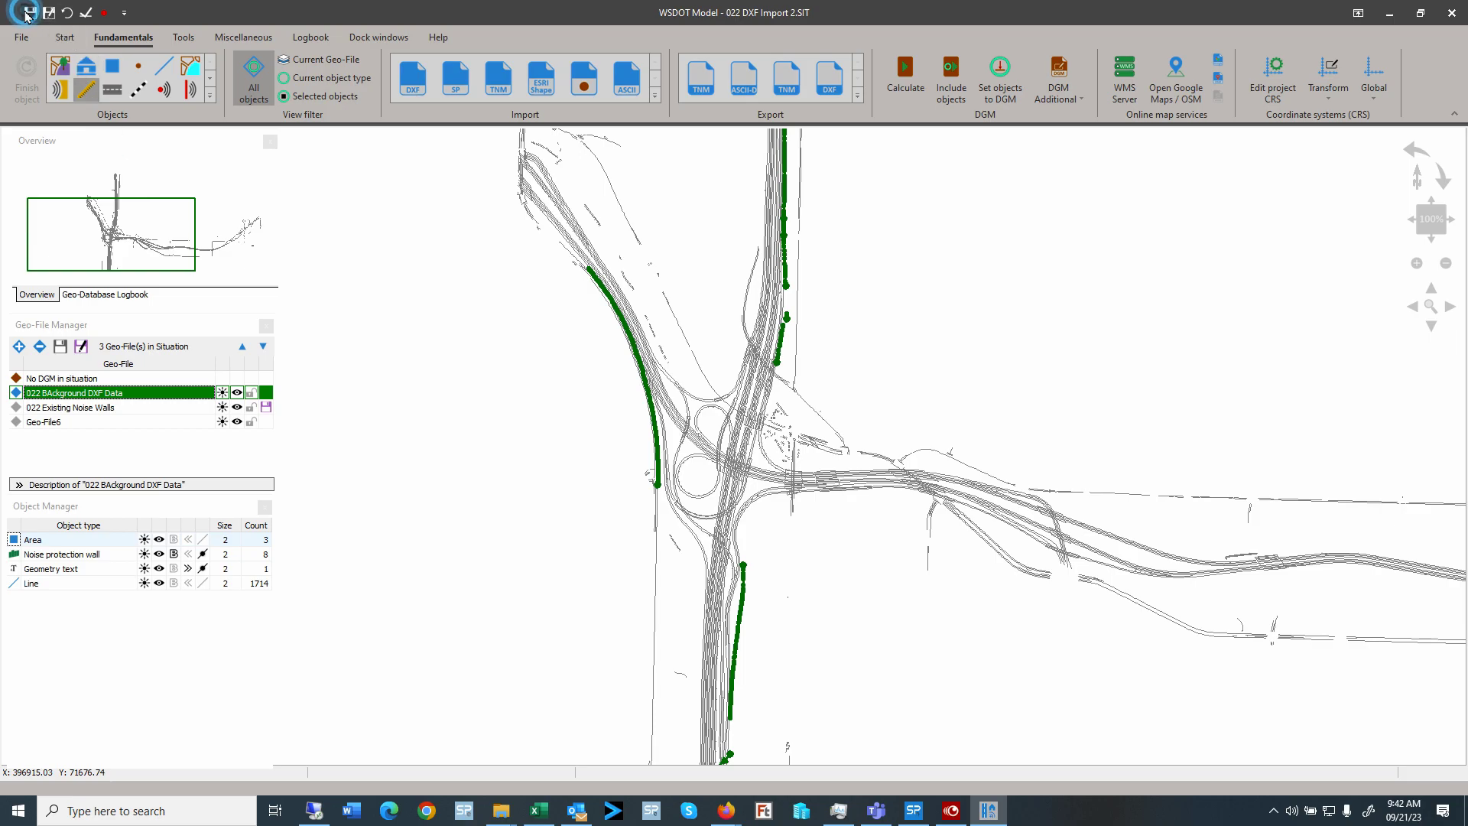
- Add geo-files 000 Buildings through 000 Road to the situation and pan to the red road
click(19, 348)
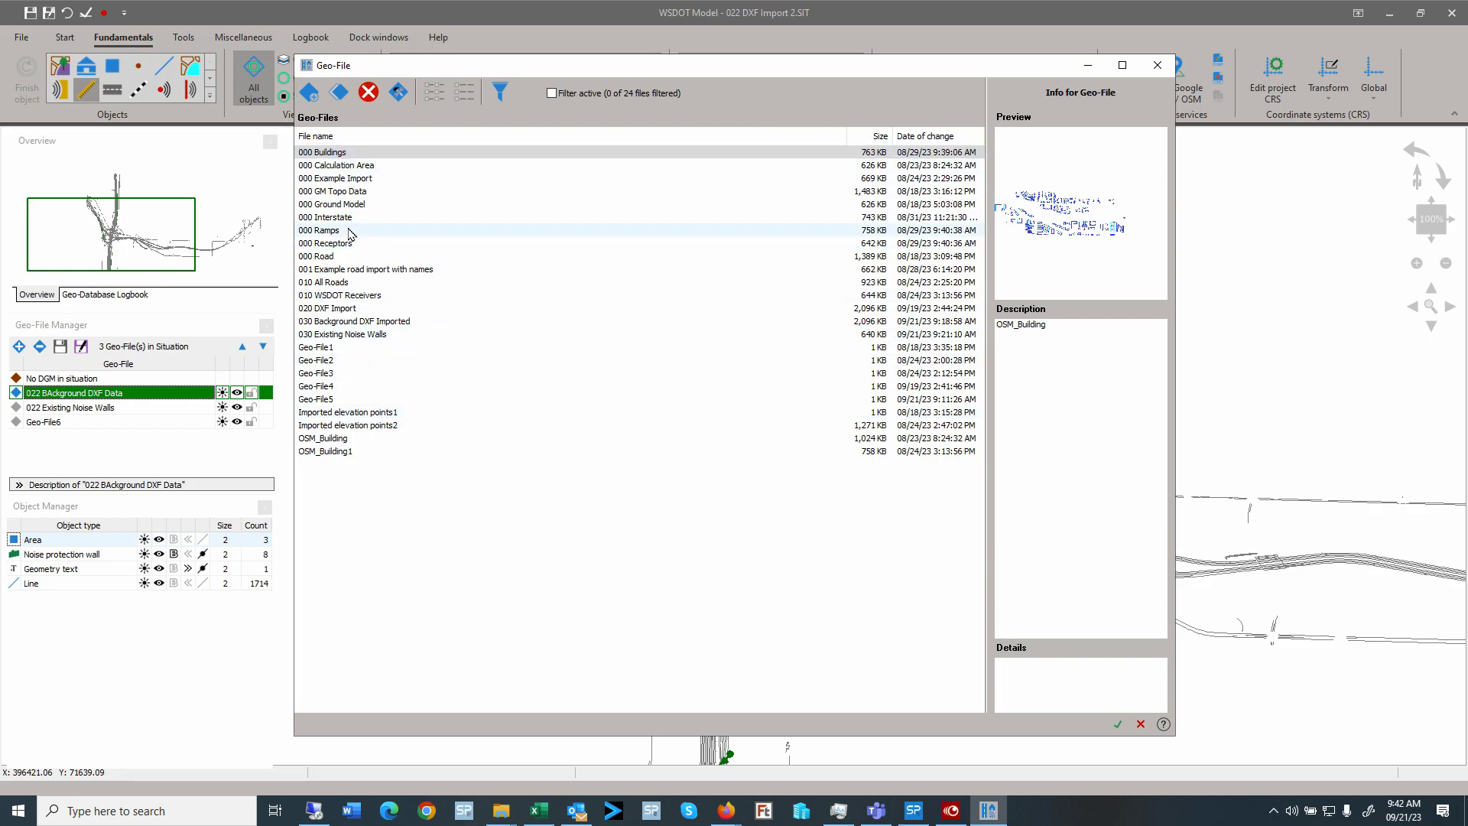
shift+click(330, 256)
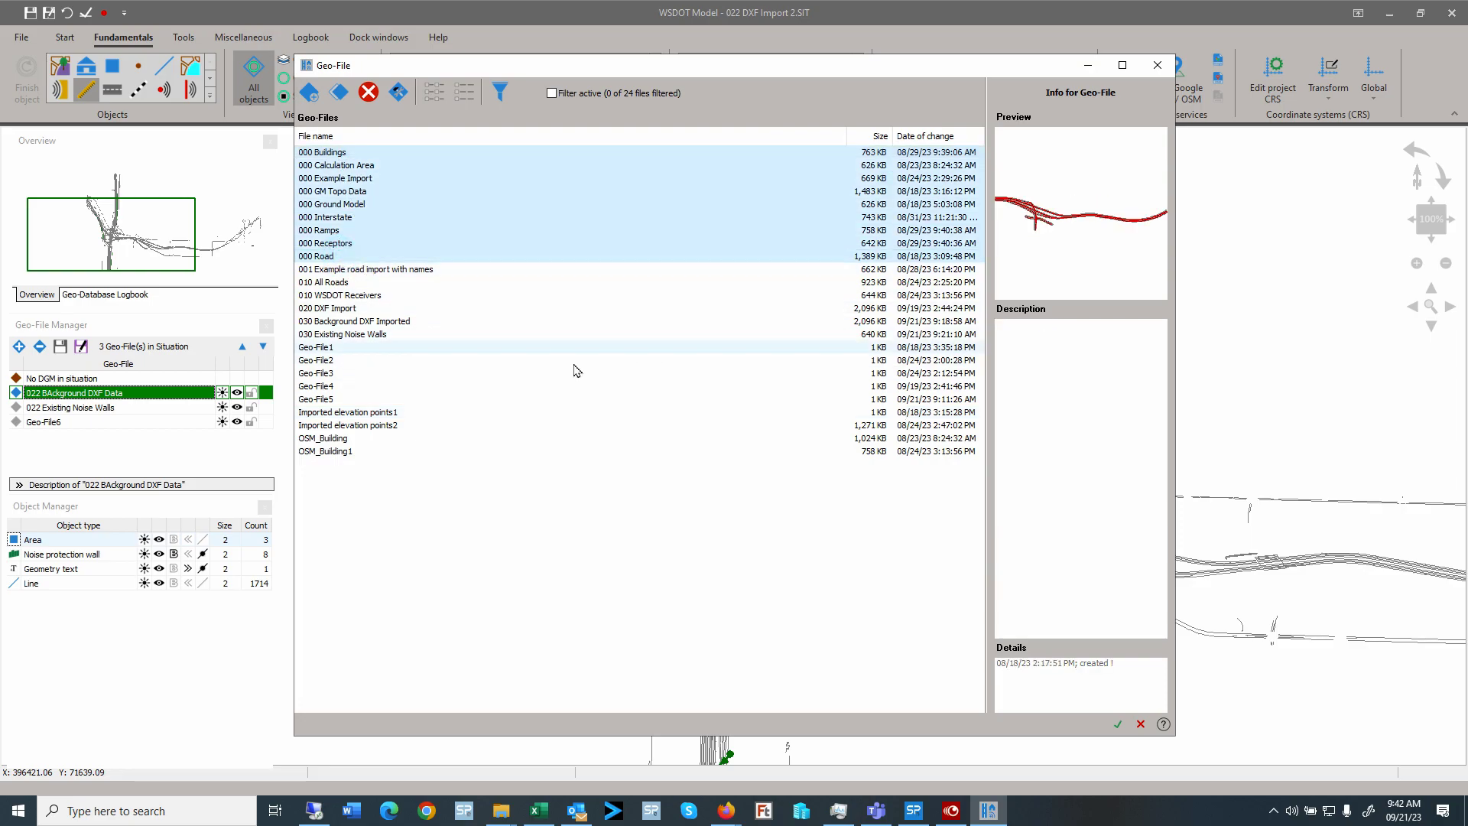
click(1118, 724)
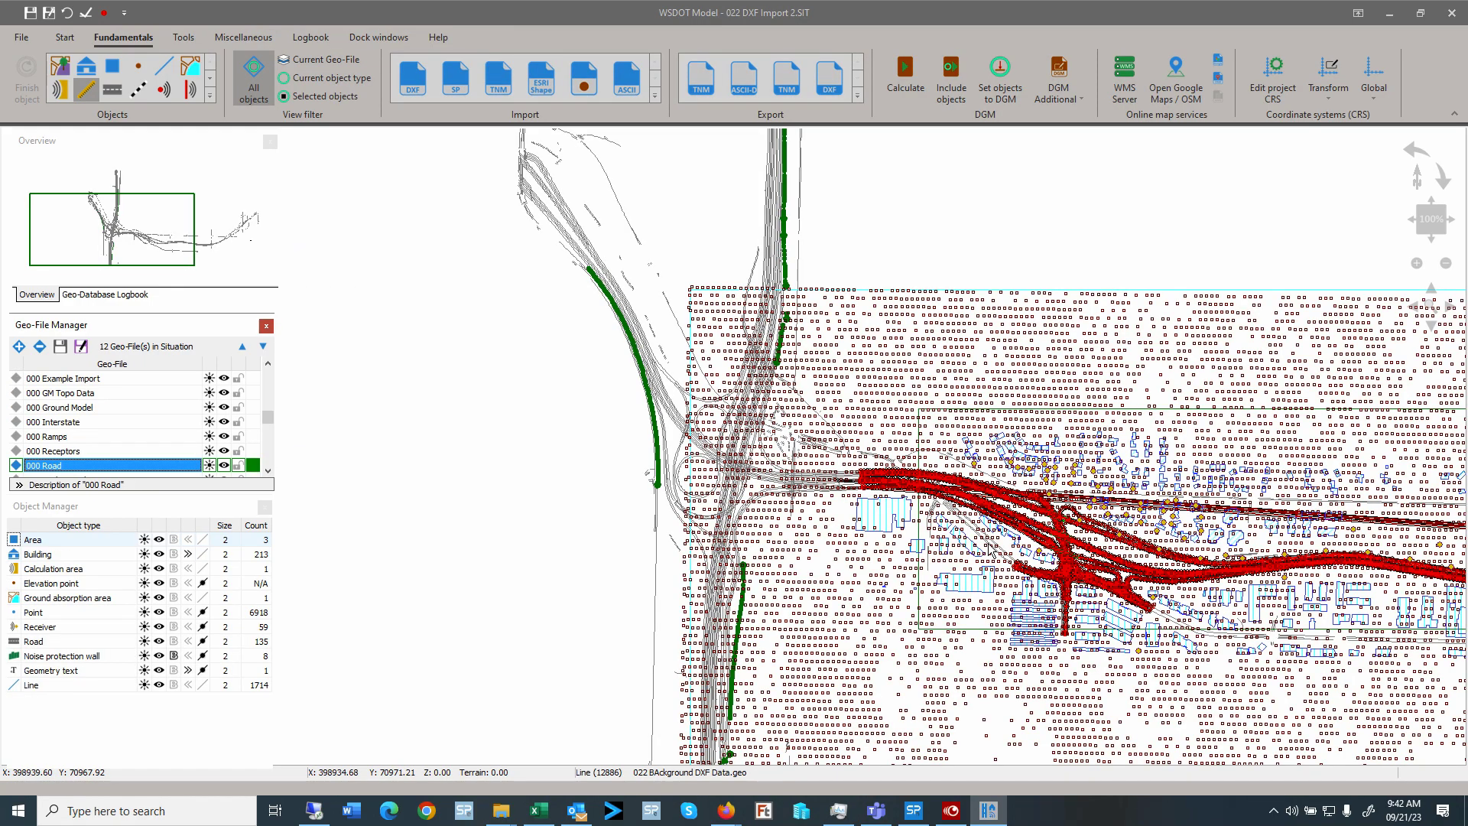
drag(1250, 626, 692, 535)
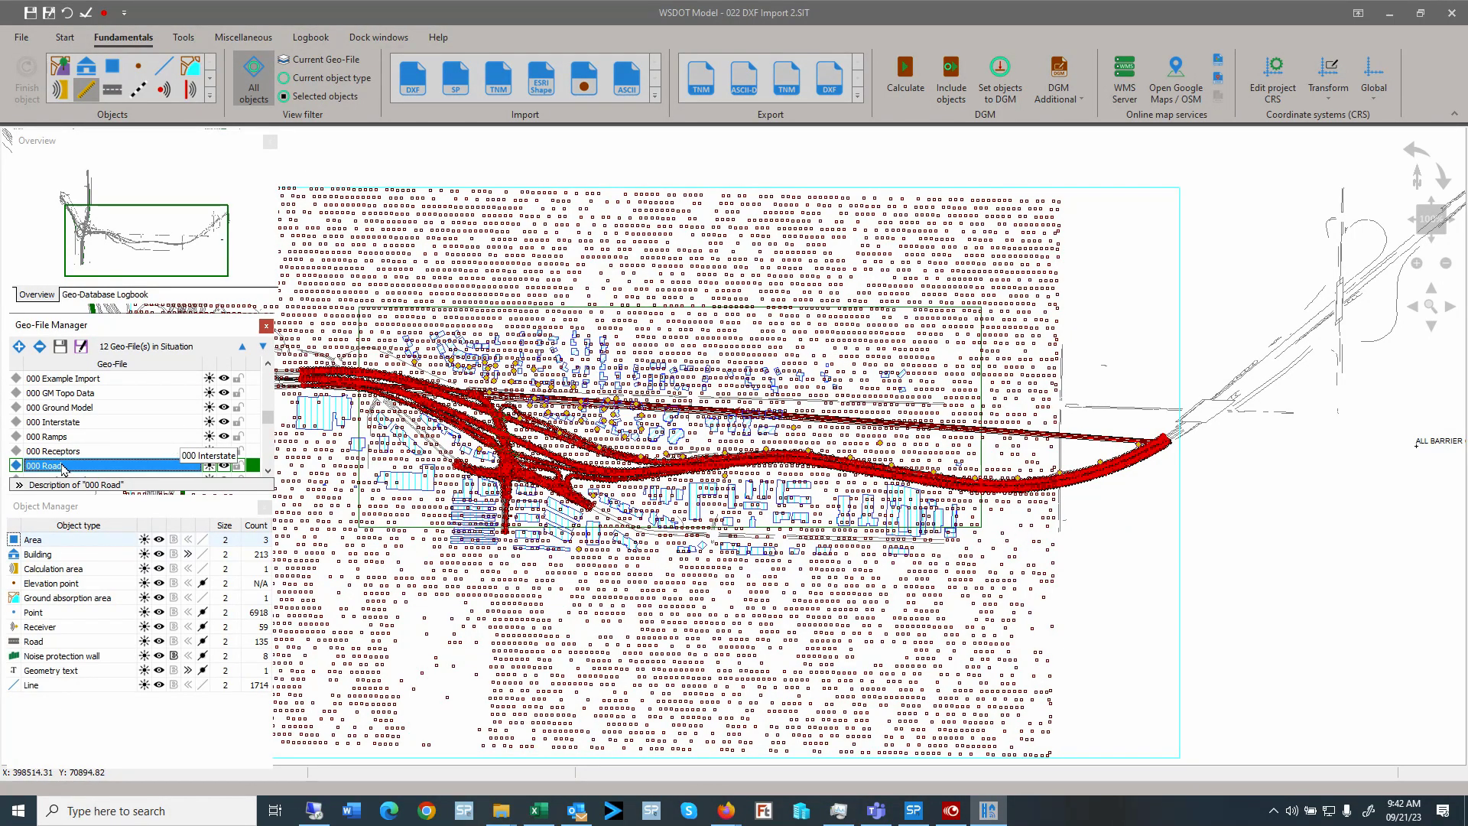
- Remove the 000 Road geo-file from the situation
click(44, 352)
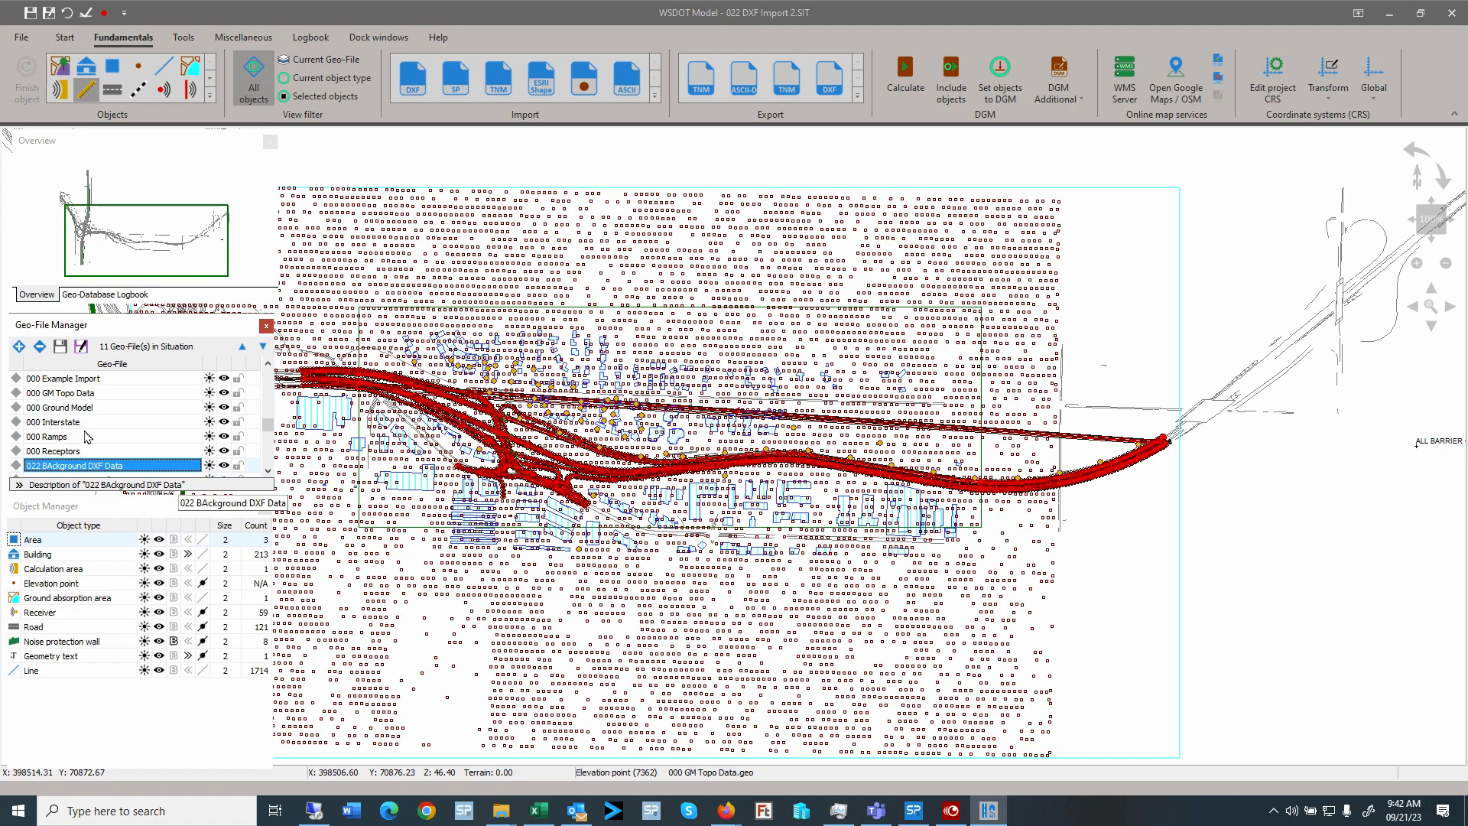
drag(267, 425, 272, 445)
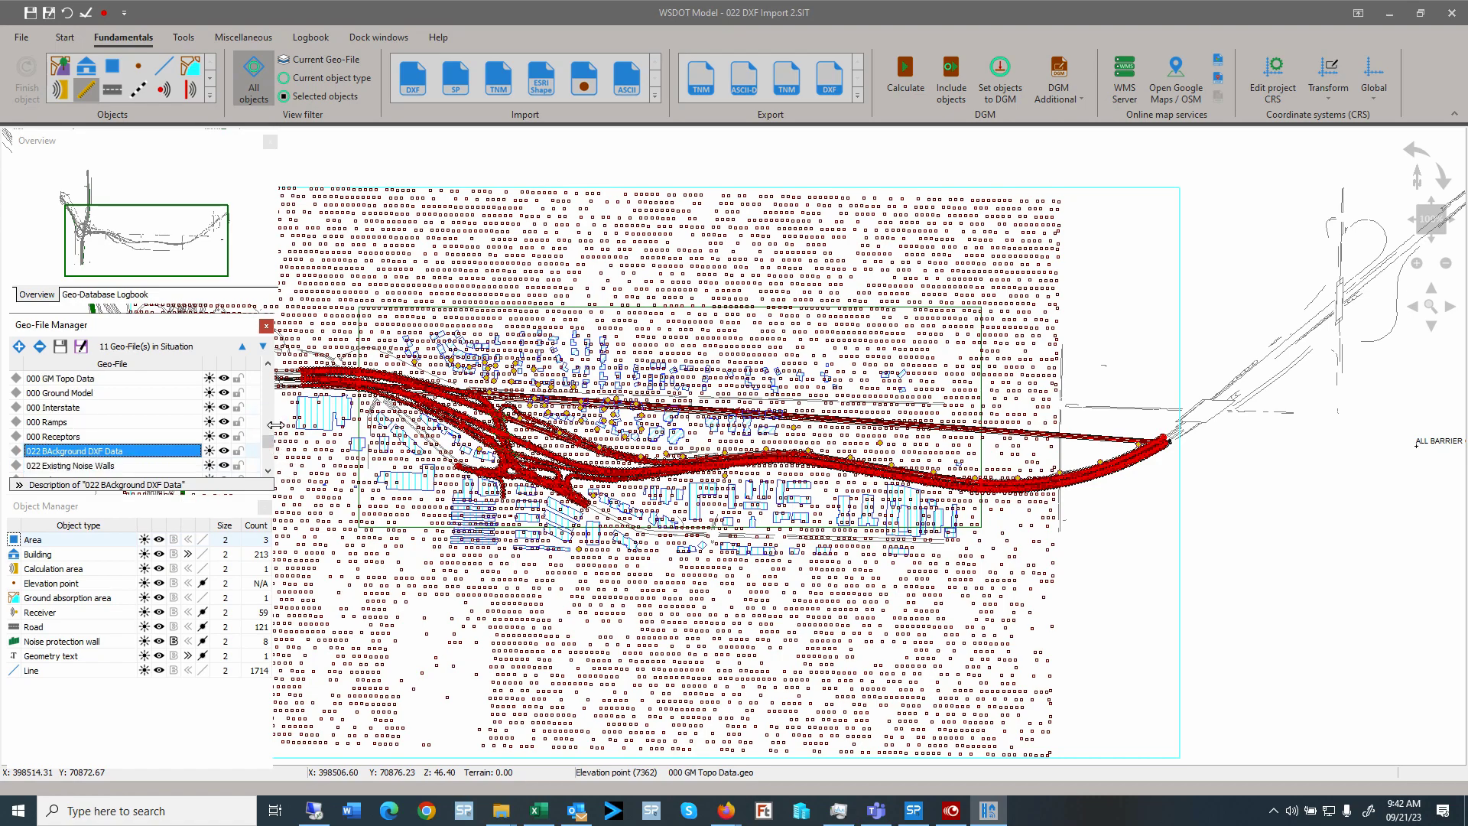
scroll(268, 411, up, 2)
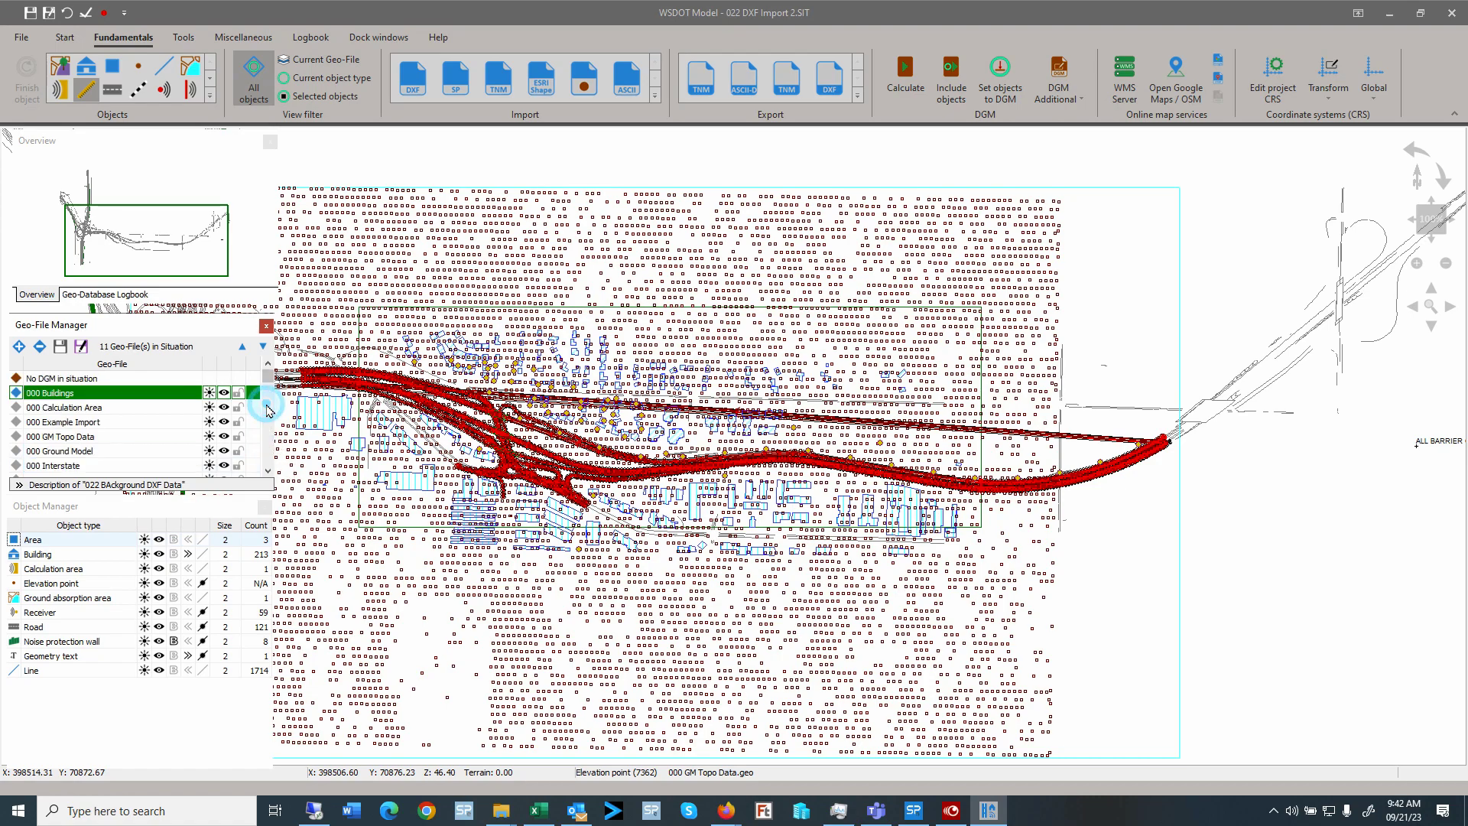
- Check geo-files with the Current Geo-File filter, remove 000 Example Import, then show all objects
click(105, 425)
click(105, 436)
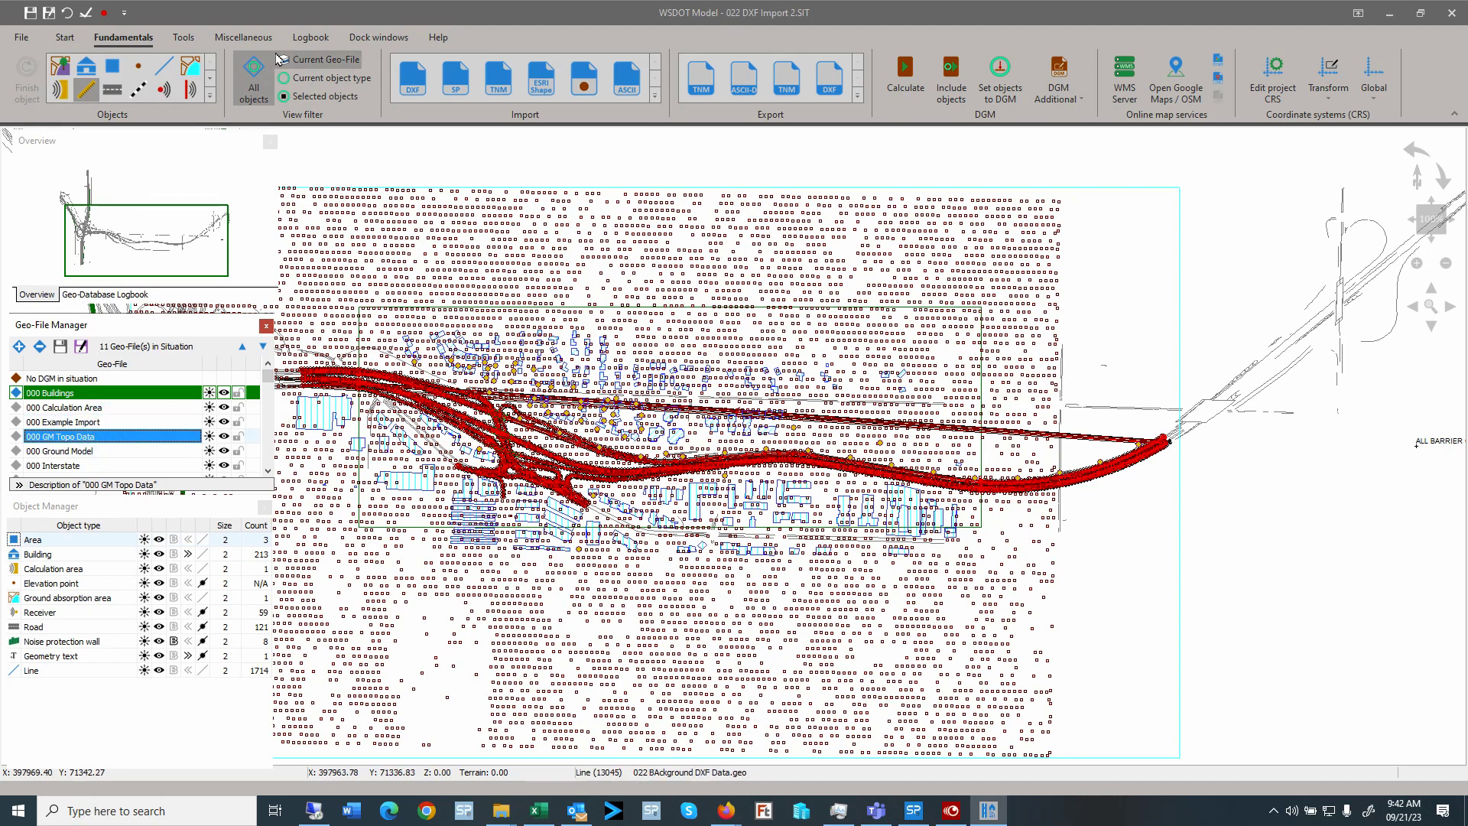
click(322, 60)
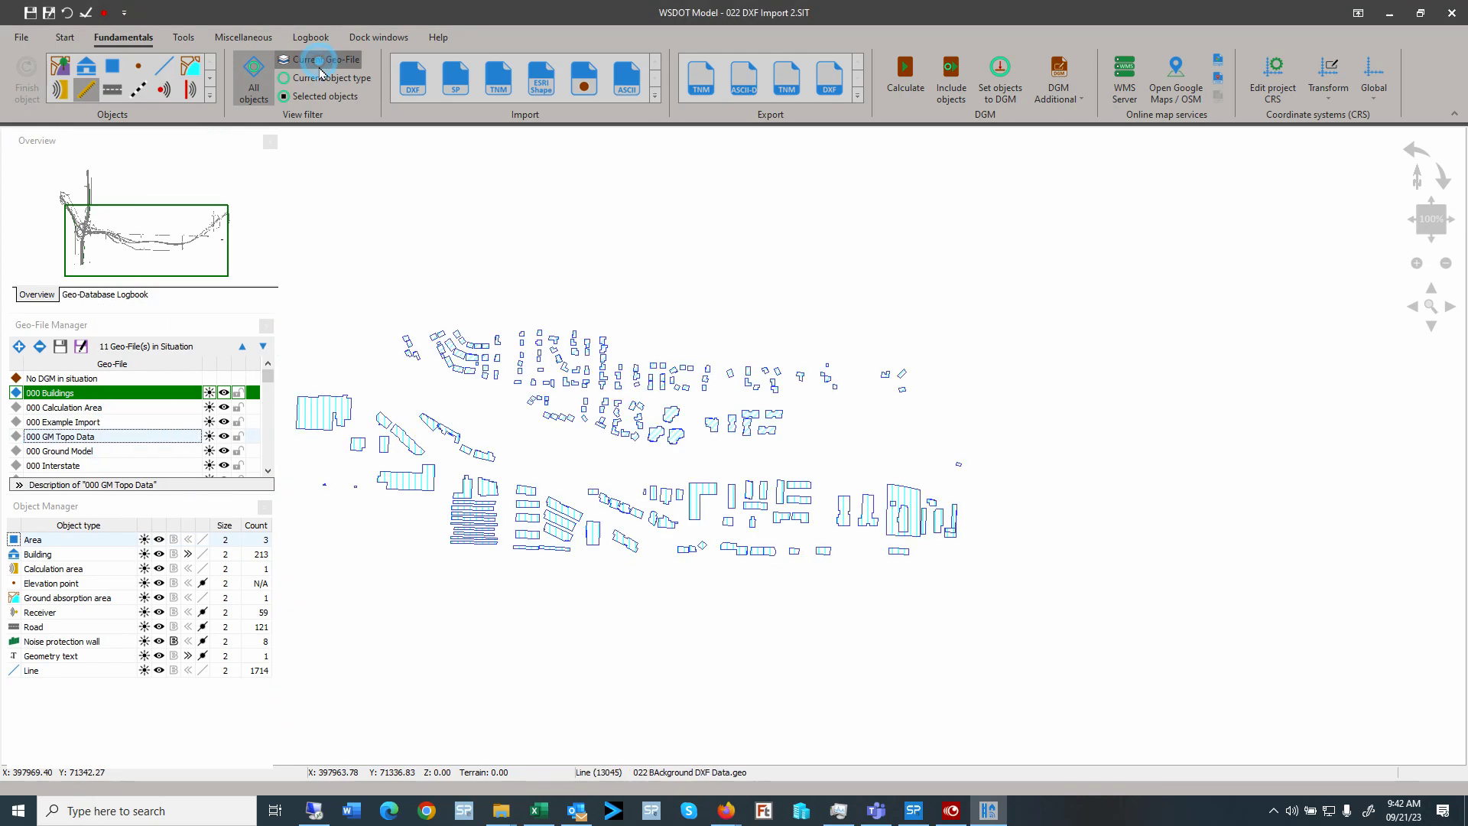
double_click(86, 408)
double_click(80, 421)
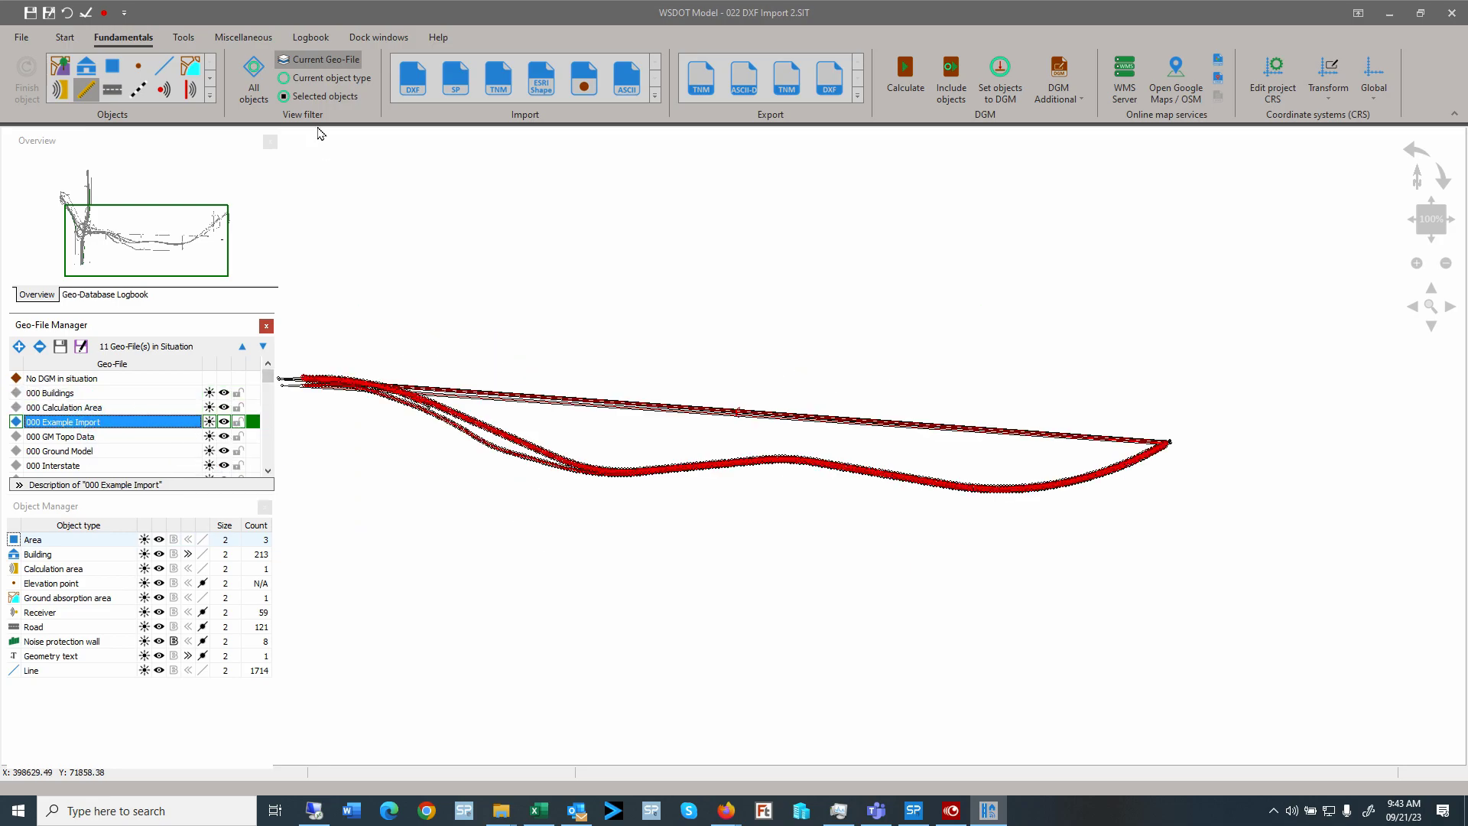
click(39, 346)
click(254, 76)
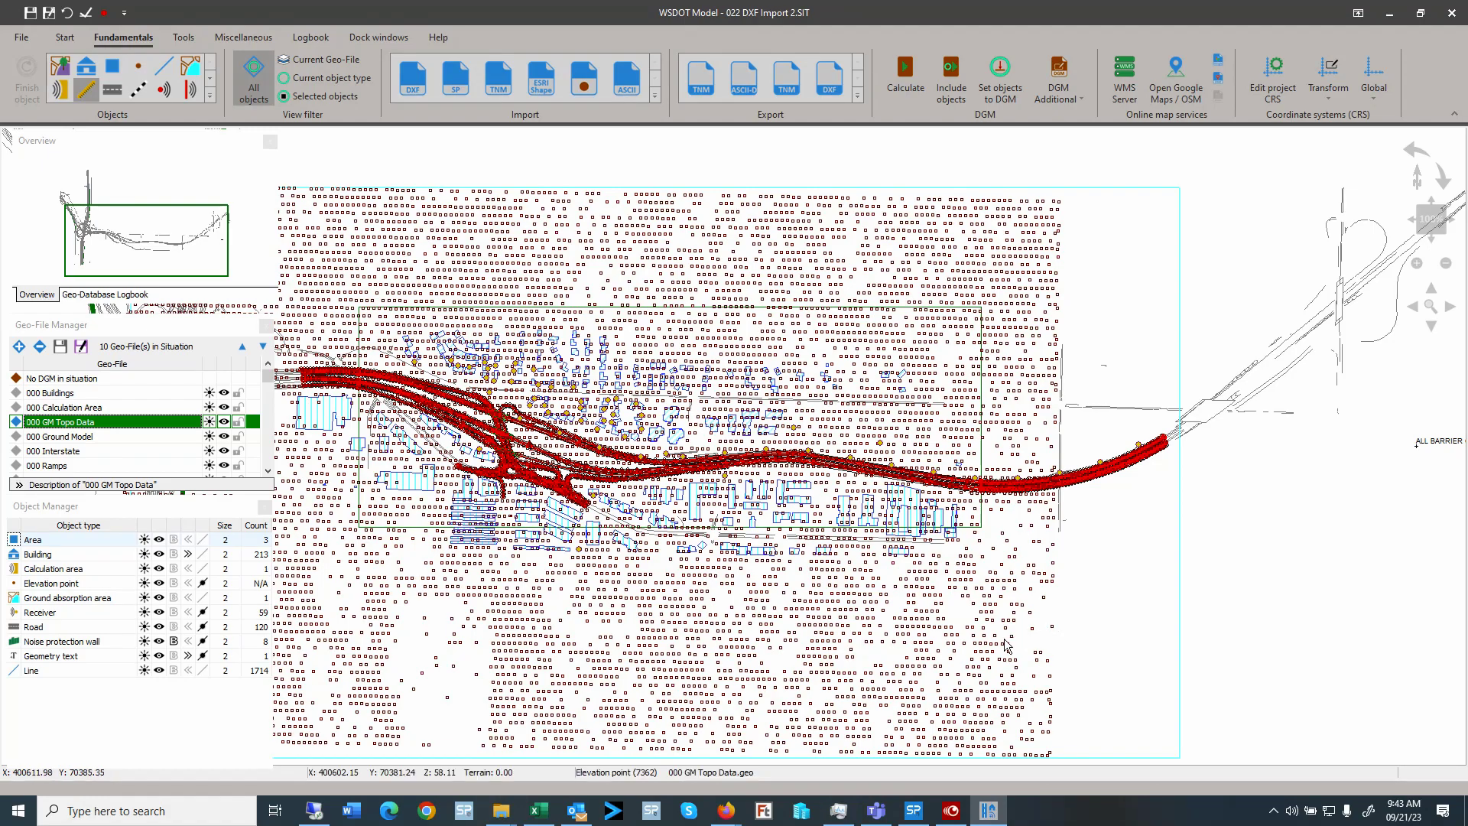
drag(1000, 618, 1248, 587)
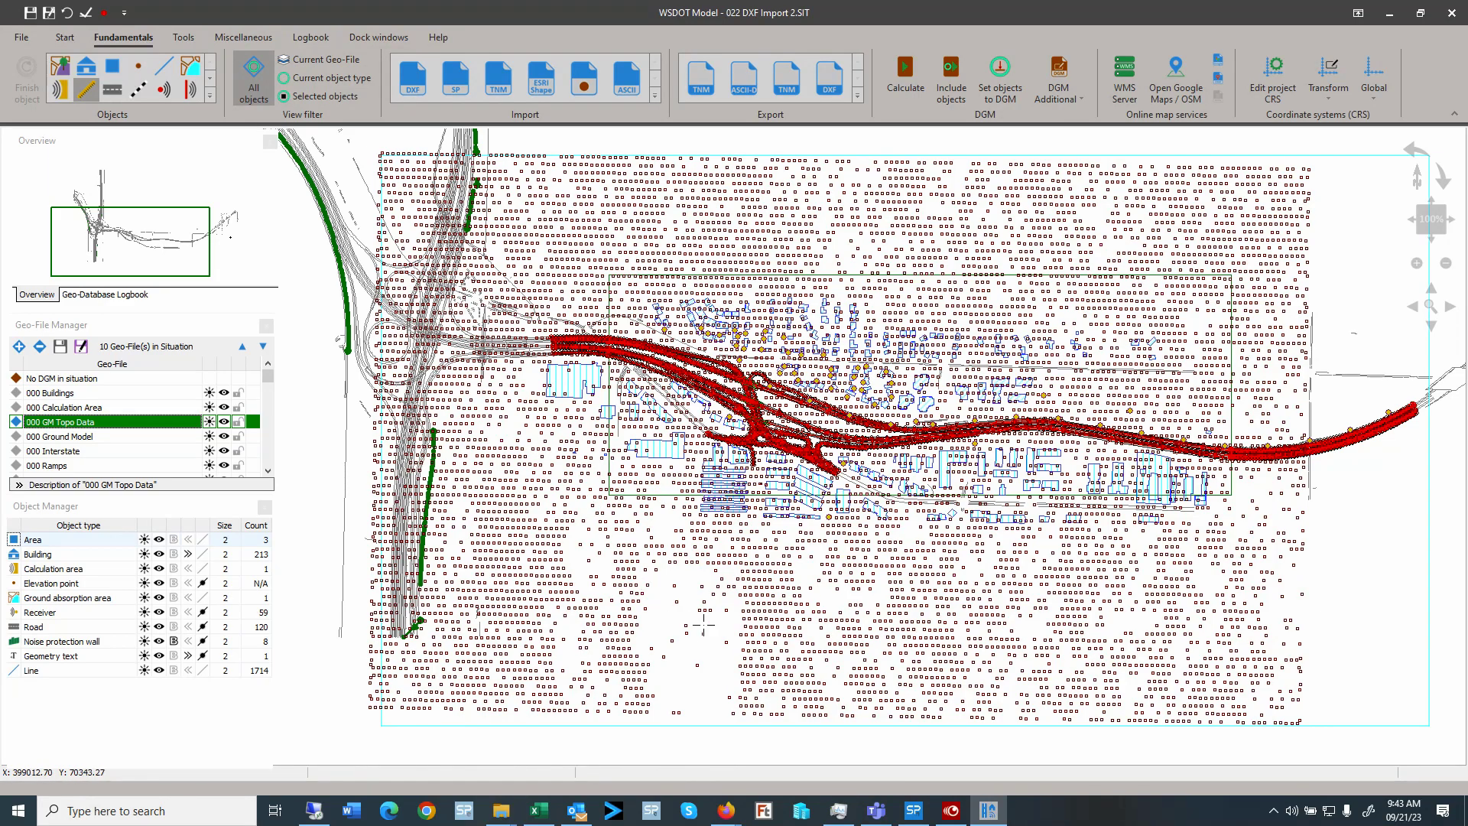
- From the Start tab, add a side elevation view of the project beside the plan map
click(65, 39)
click(429, 78)
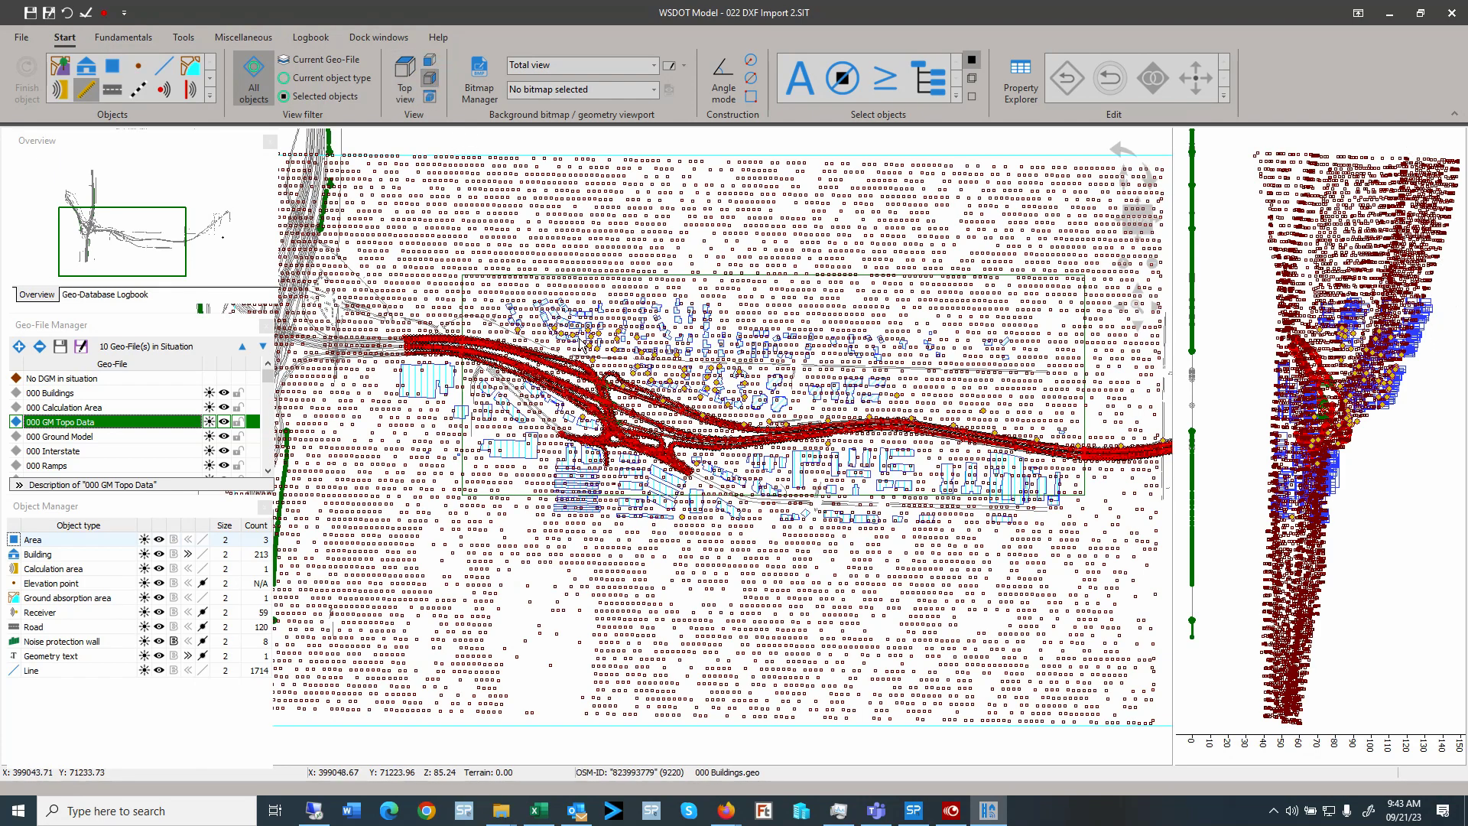